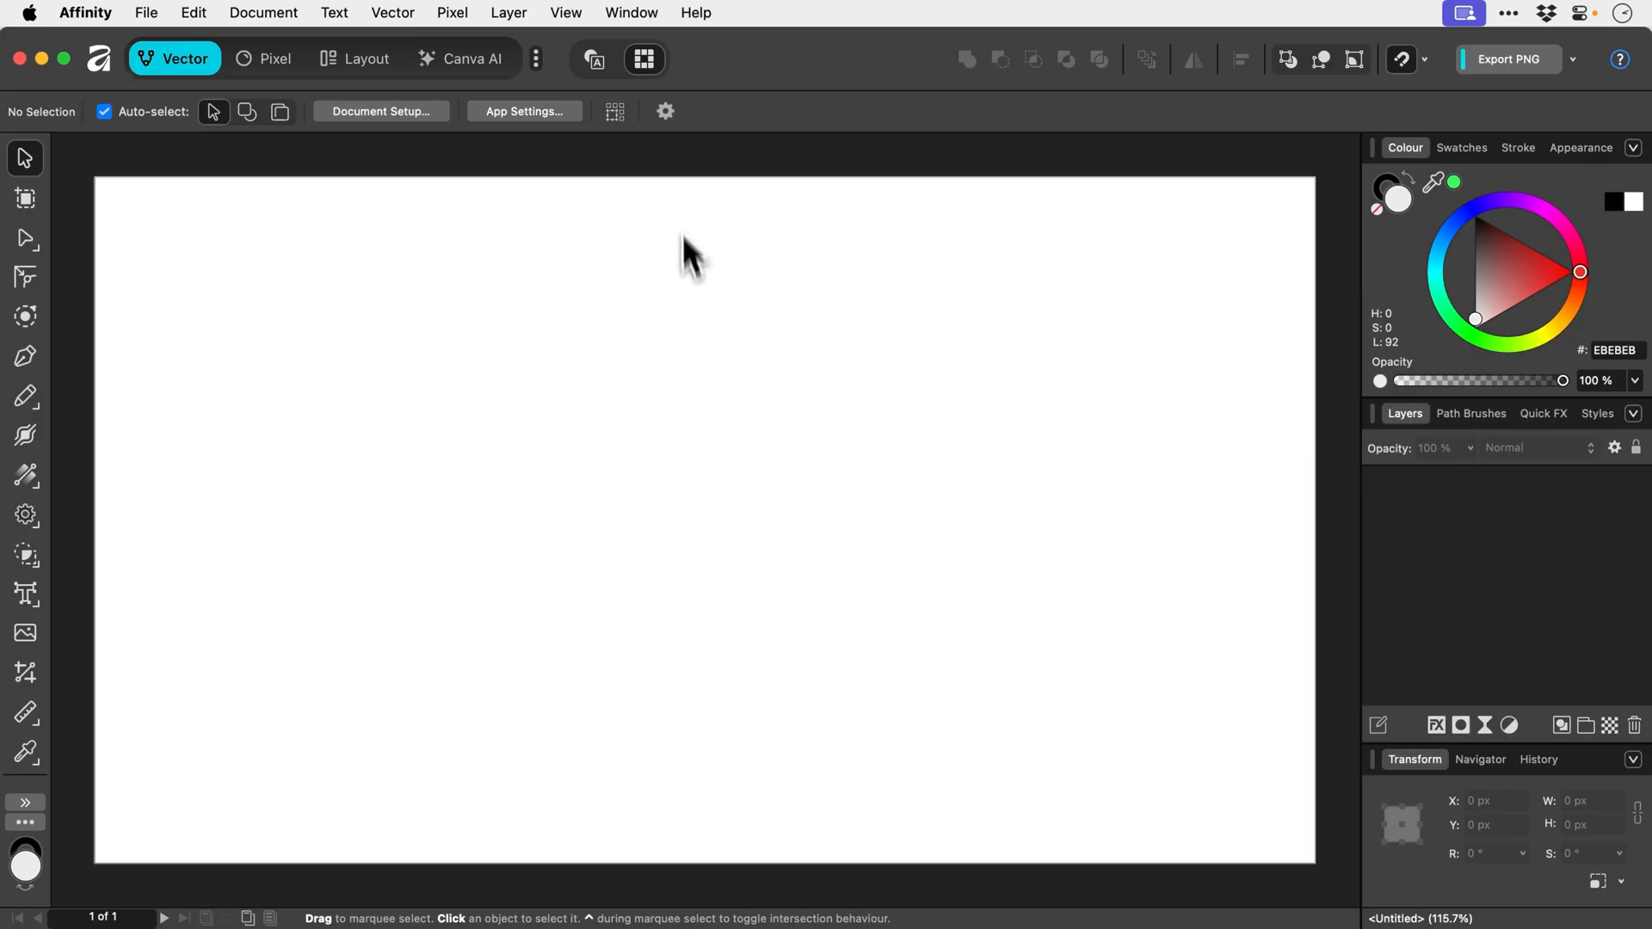
Reveal the Window menu's Layout submenu where the Stock panel is listed.
left_click(632, 13)
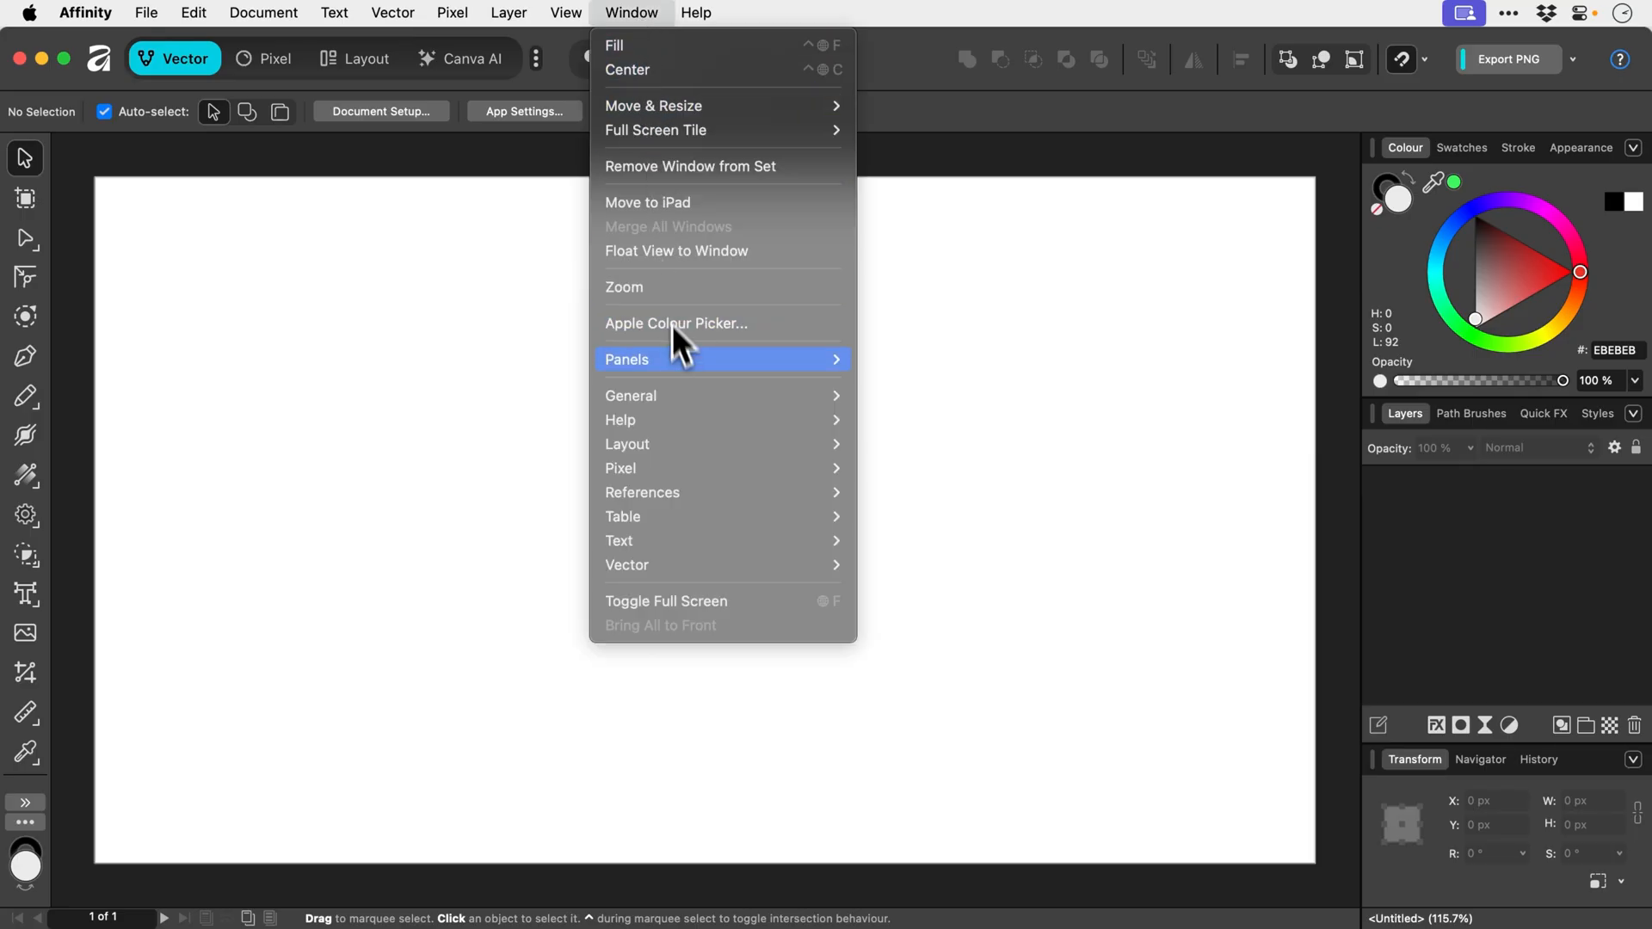
mouse_move(672, 444)
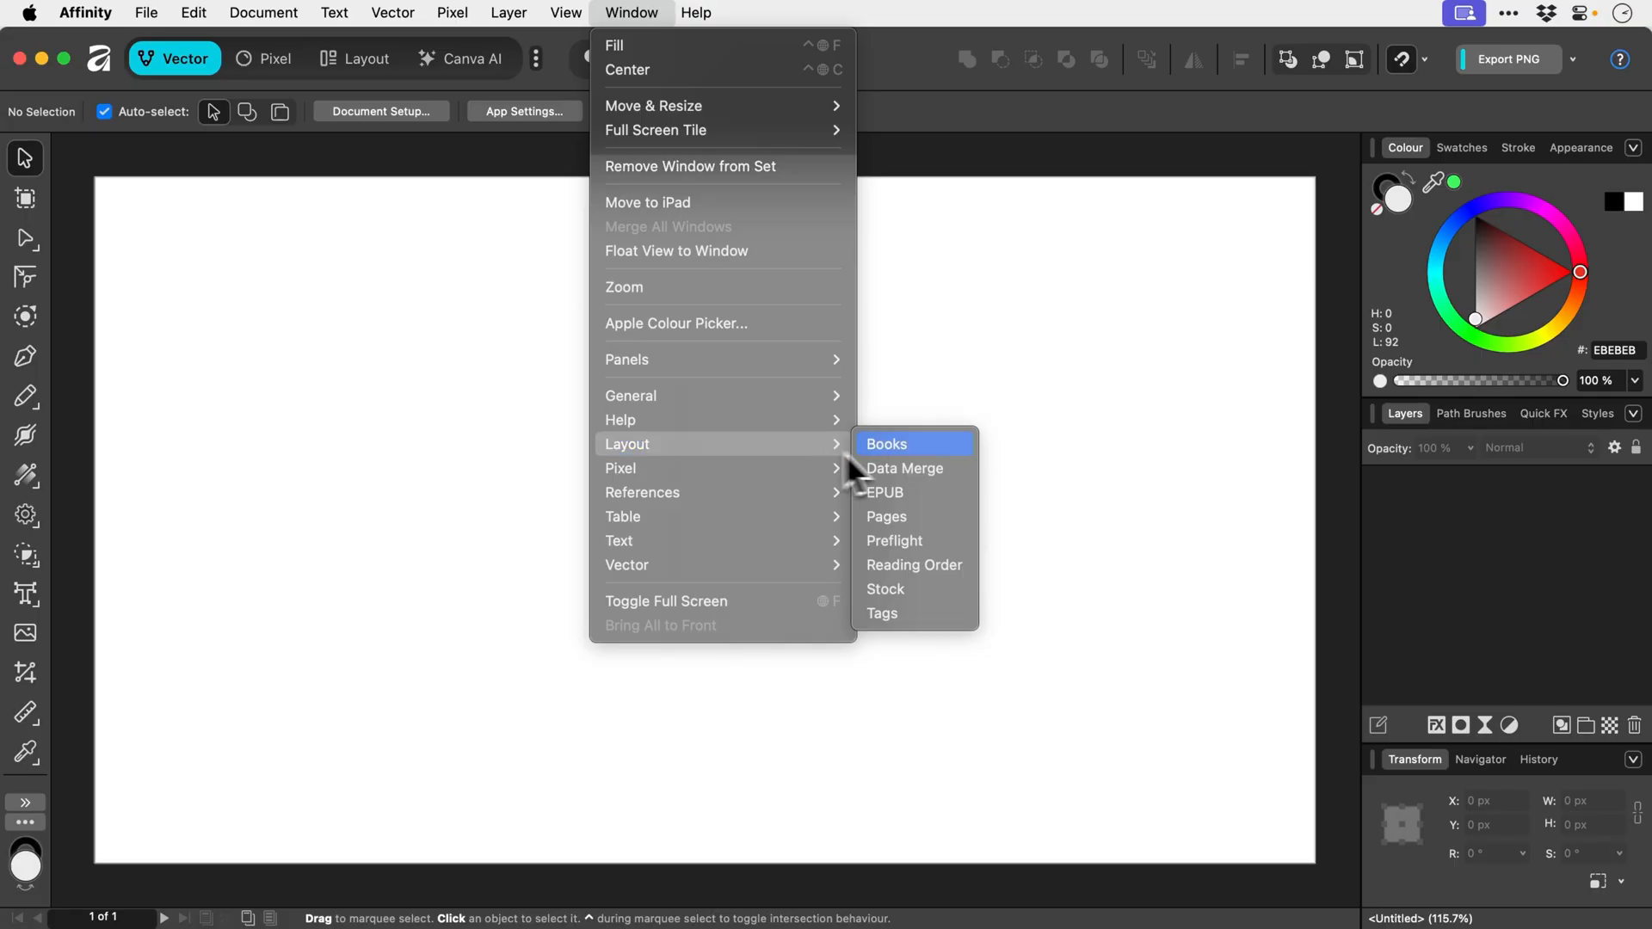
Show the Stock panel and change its image source from Pixabay to Pexels.
left_click(908, 590)
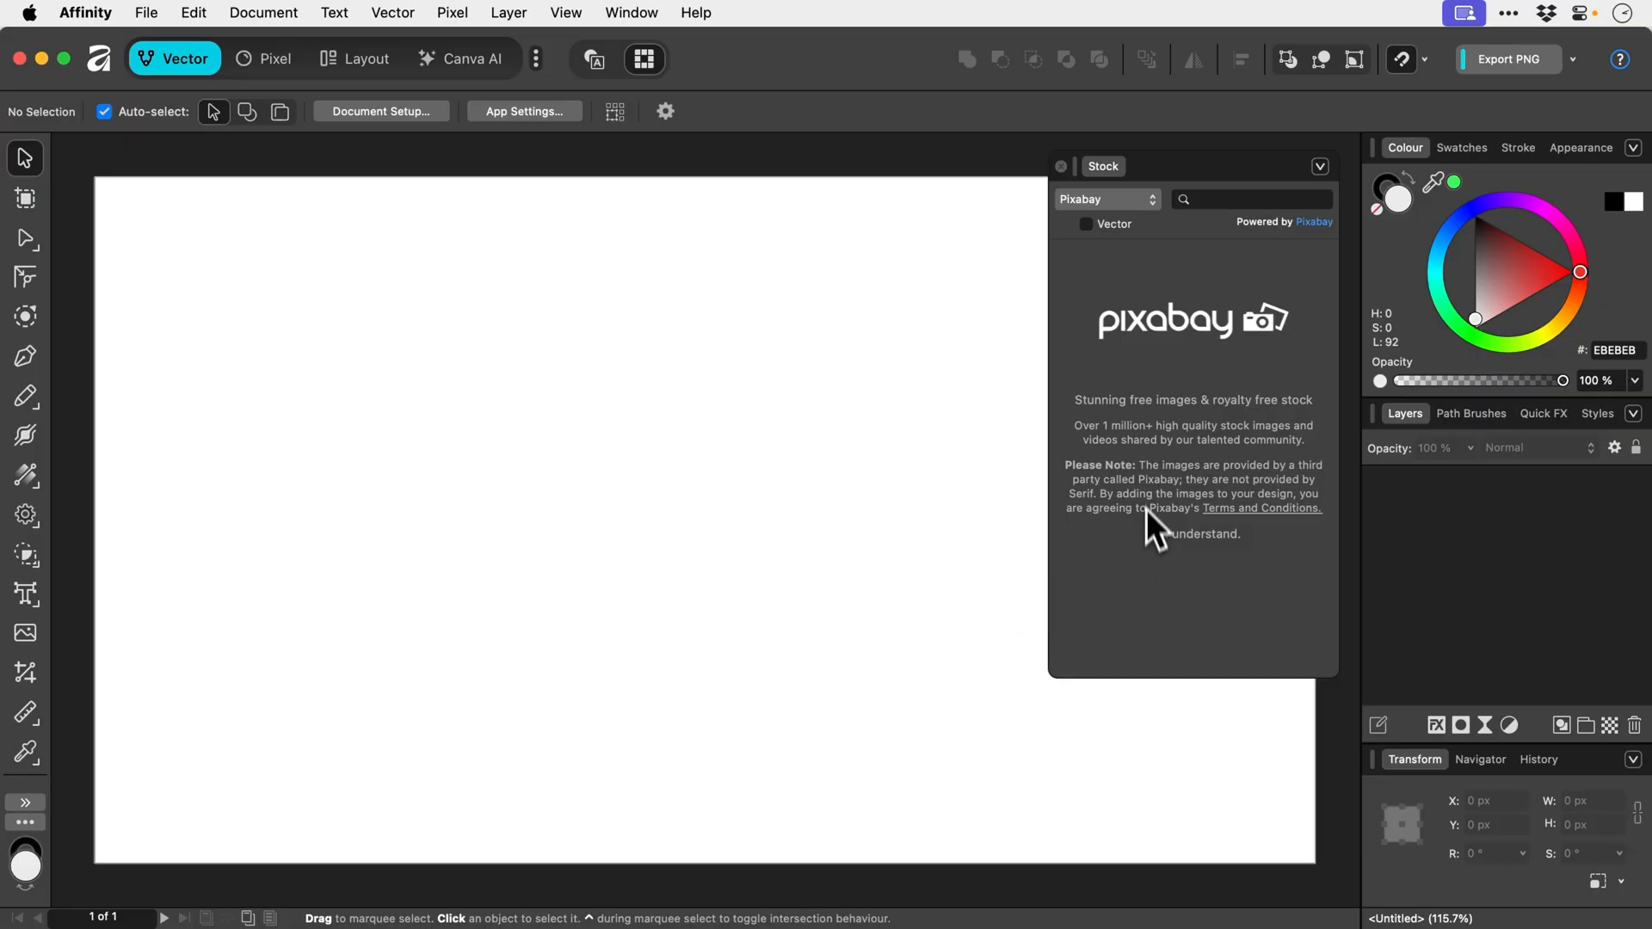
left_click(1108, 199)
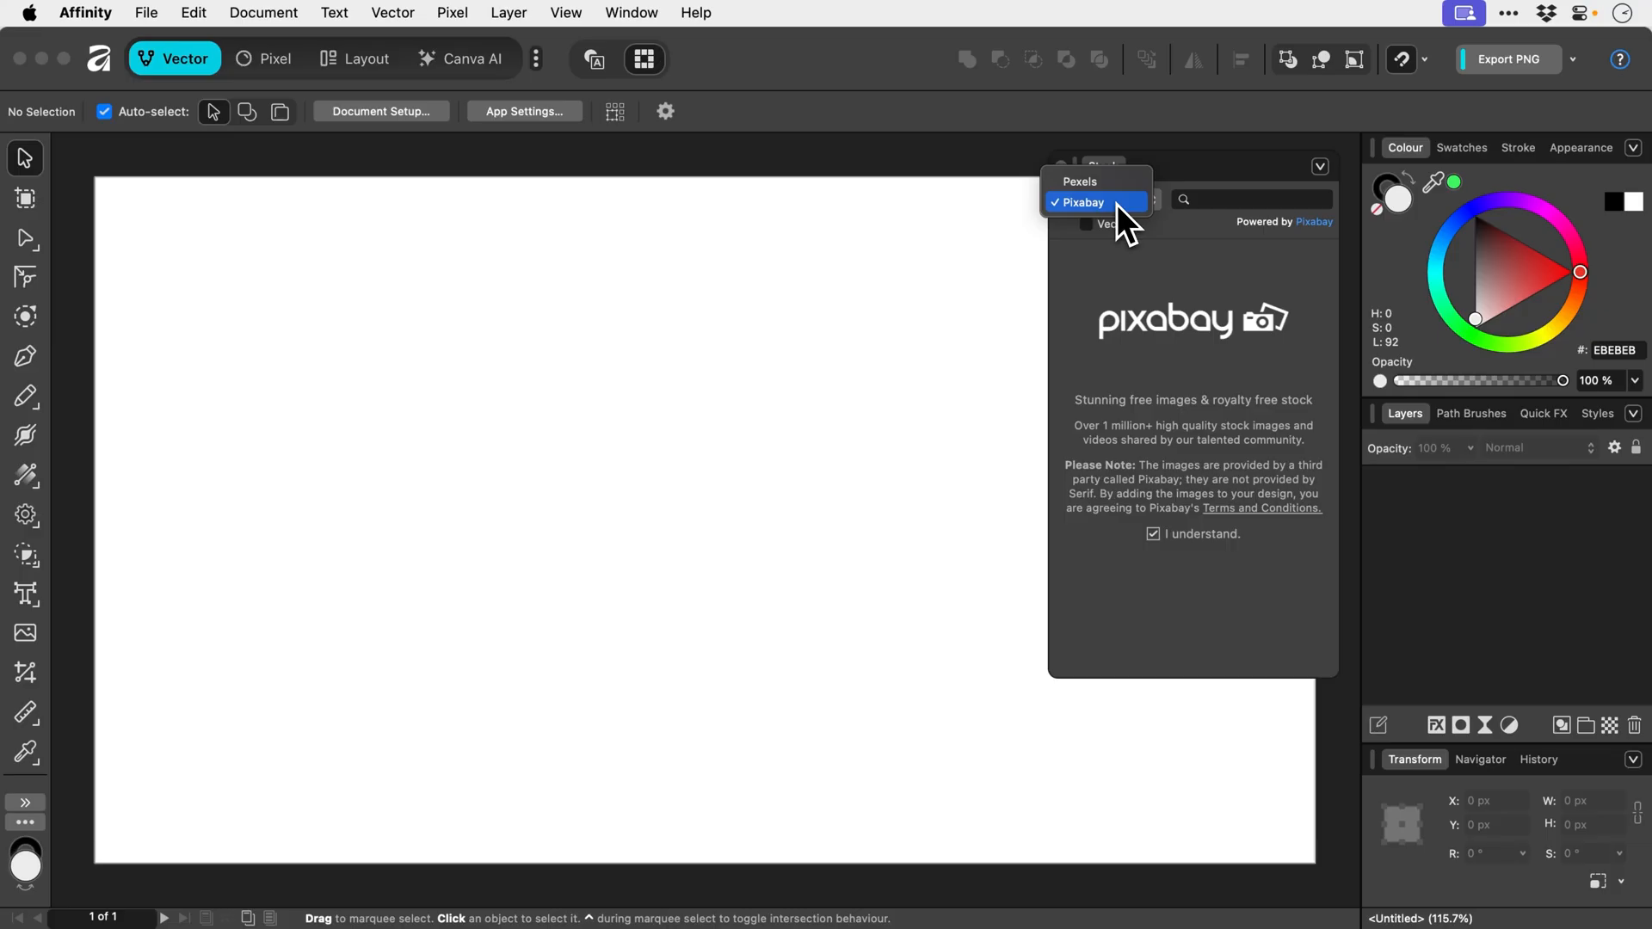
left_click(1117, 204)
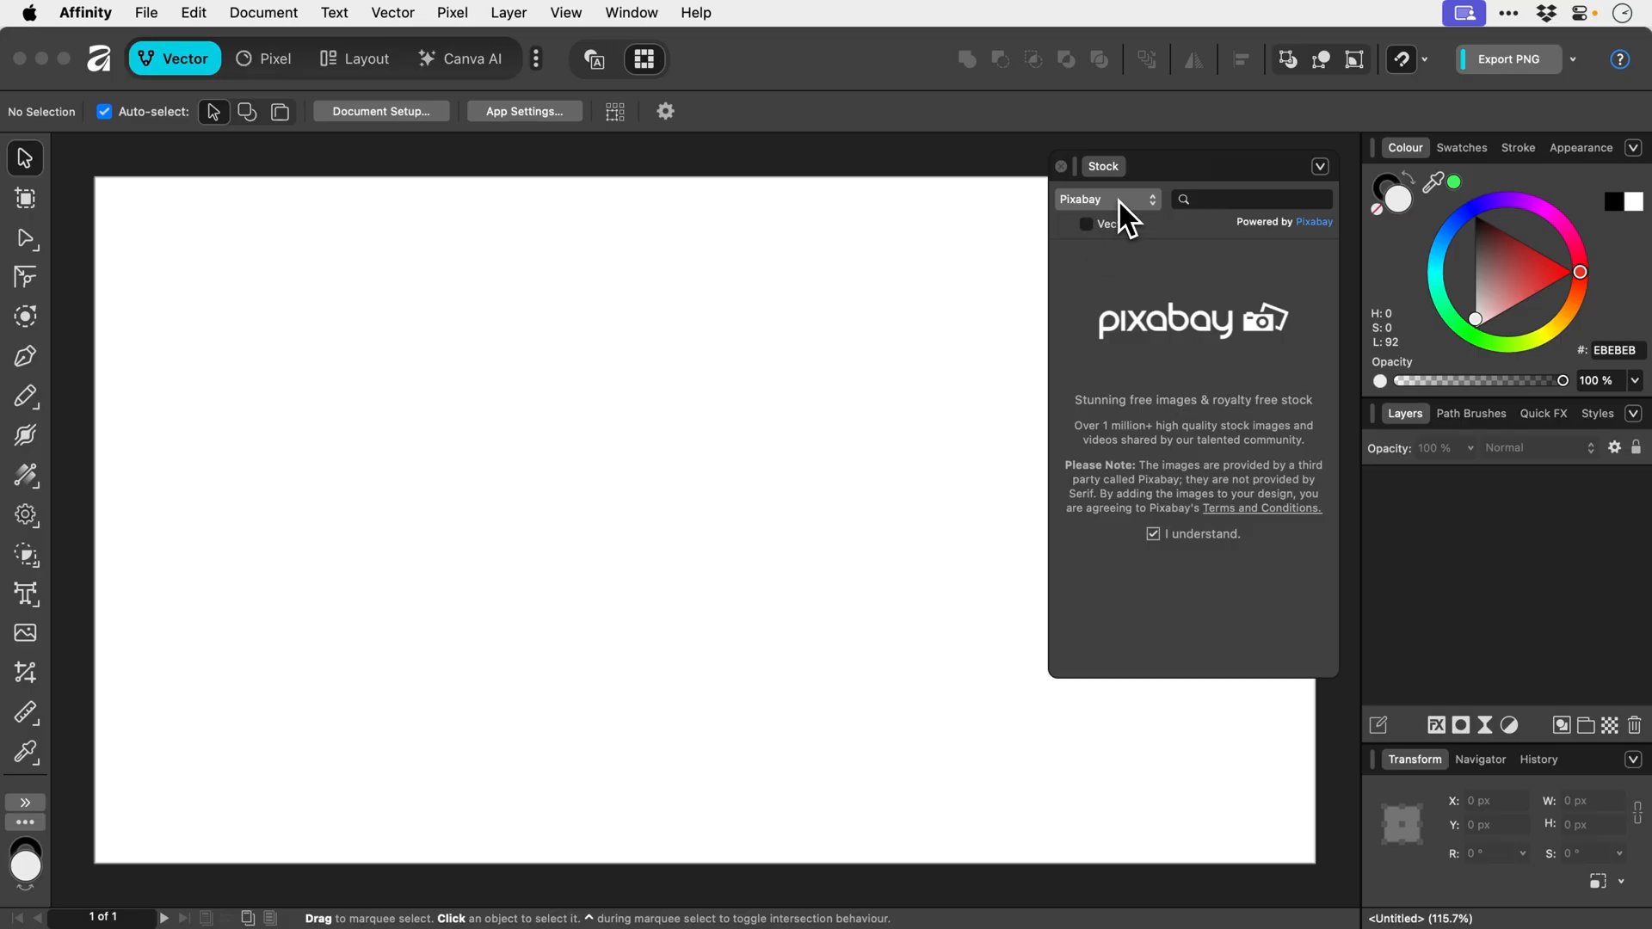
left_click(1110, 199)
left_click(1113, 186)
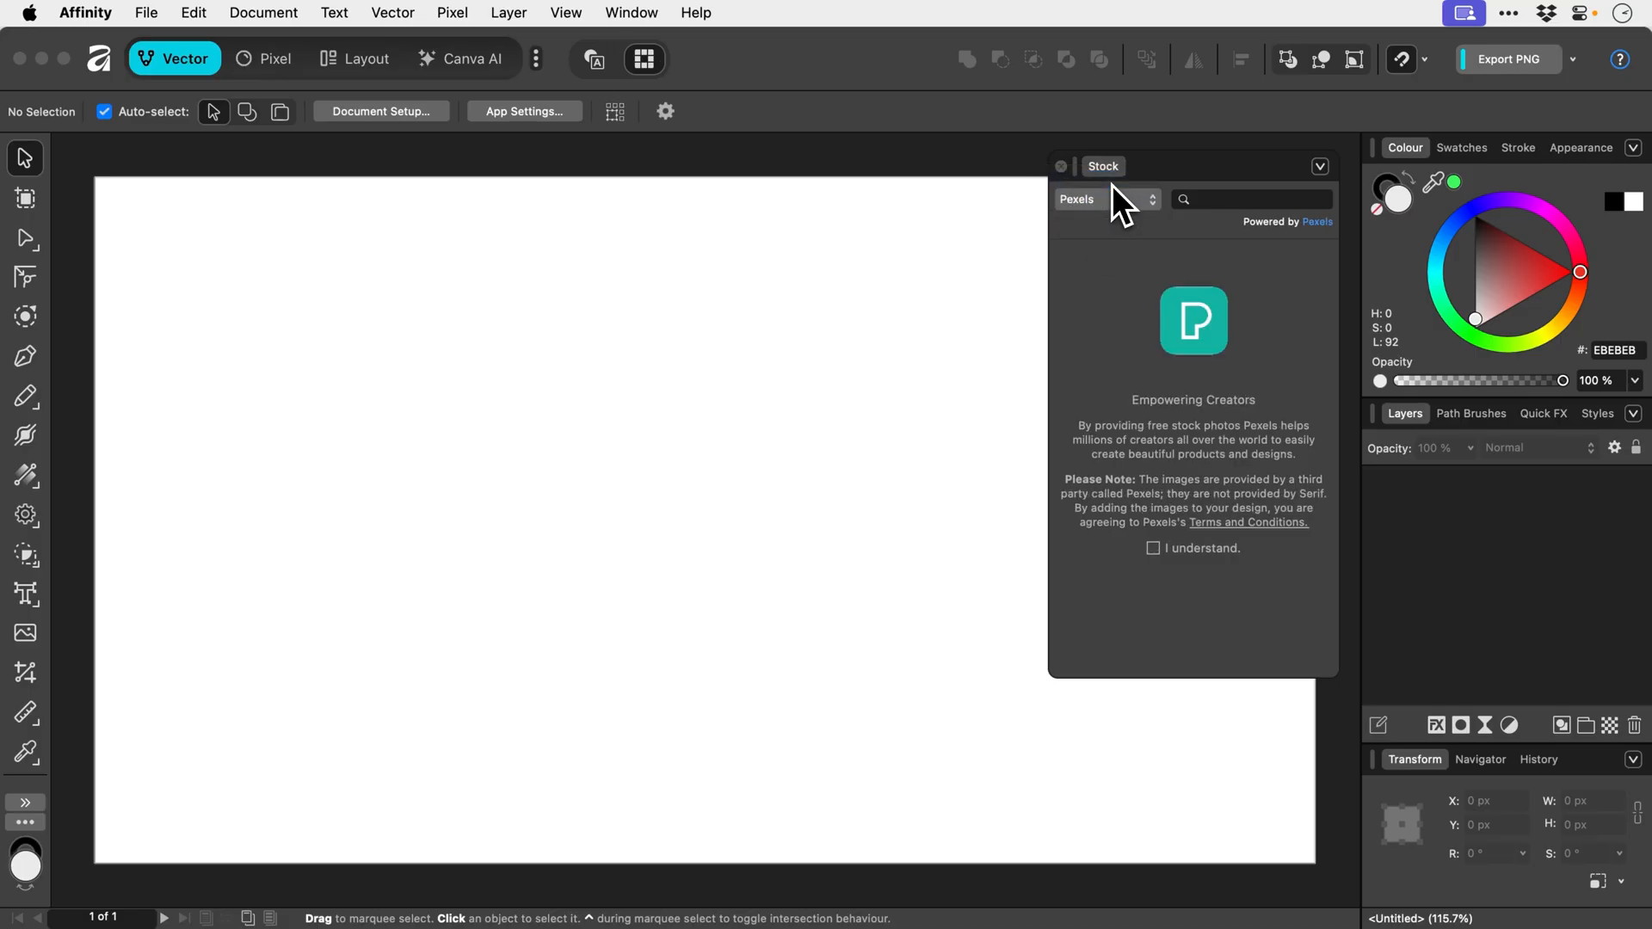
Search Pexels for 'Banana', pick the scattered-bananas-on-yellow photo, drag it toward the page and accept the Stock Disclaimer.
left_click(1220, 200)
type("Bana")
type("n")
type("a")
key("Return")
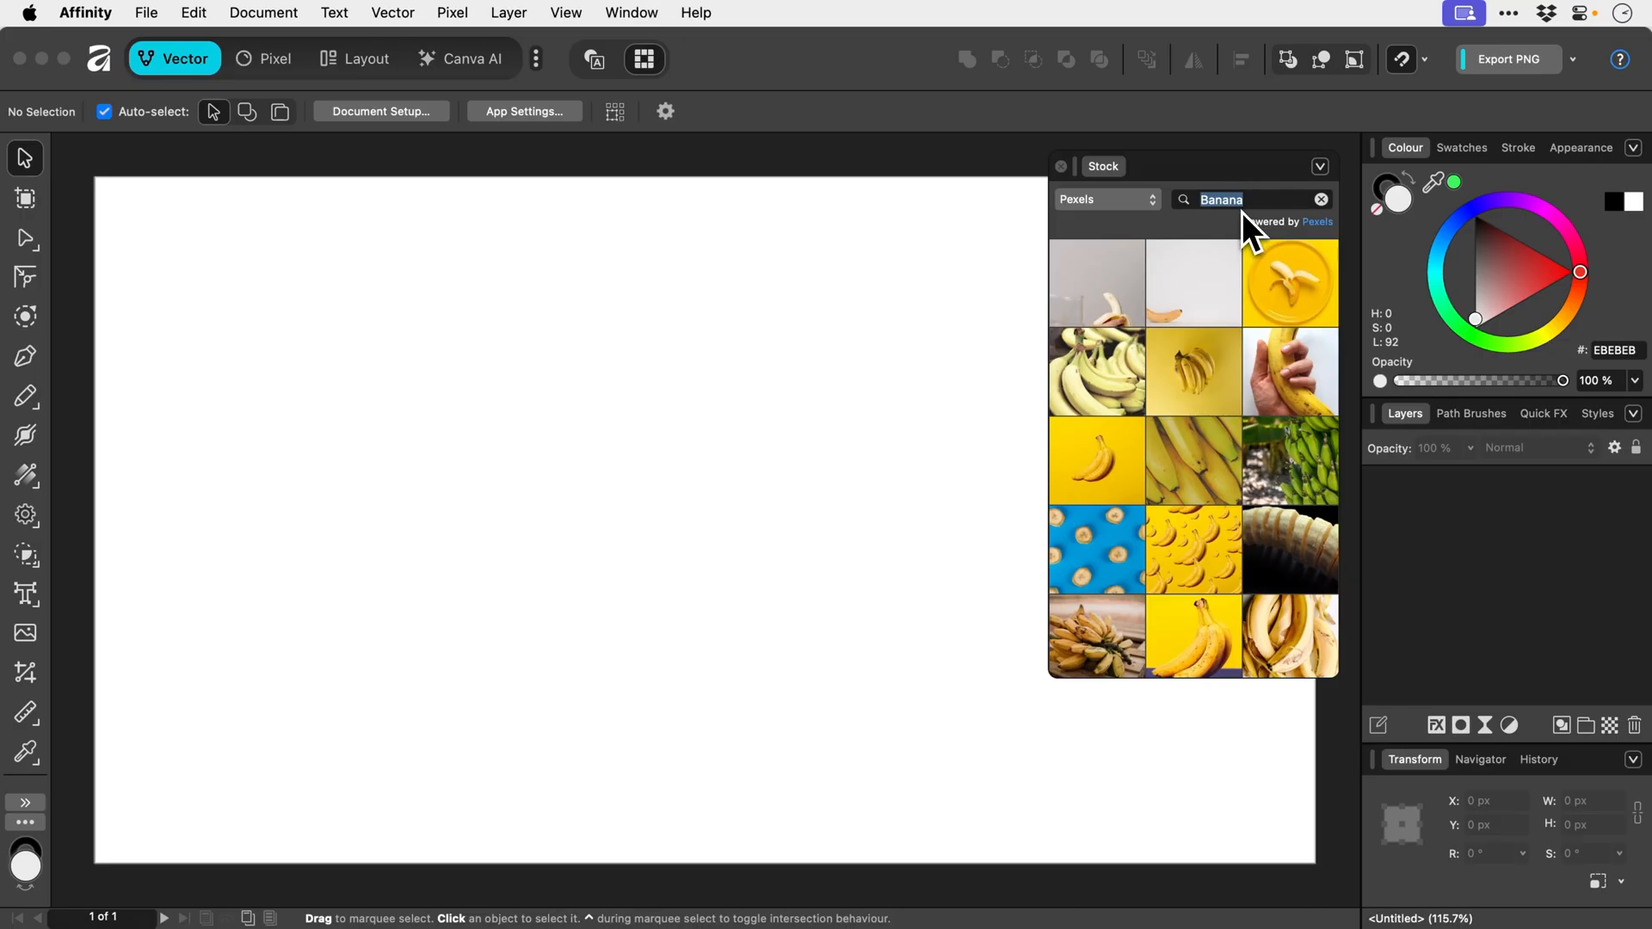
left_click(1200, 361)
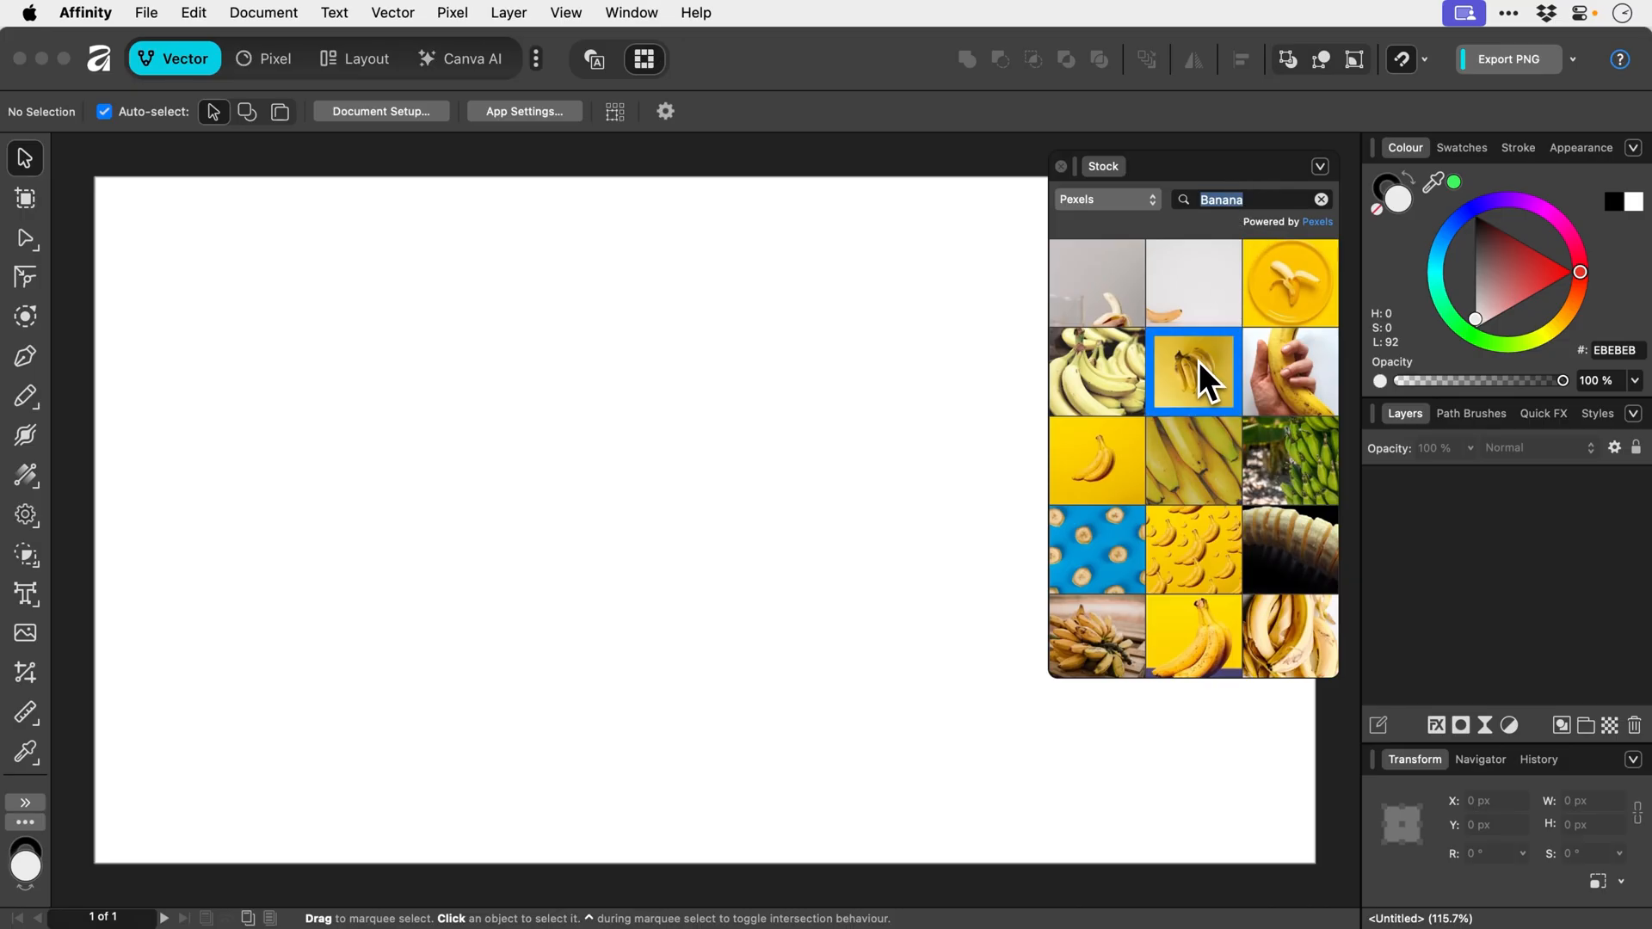
left_click(1193, 548)
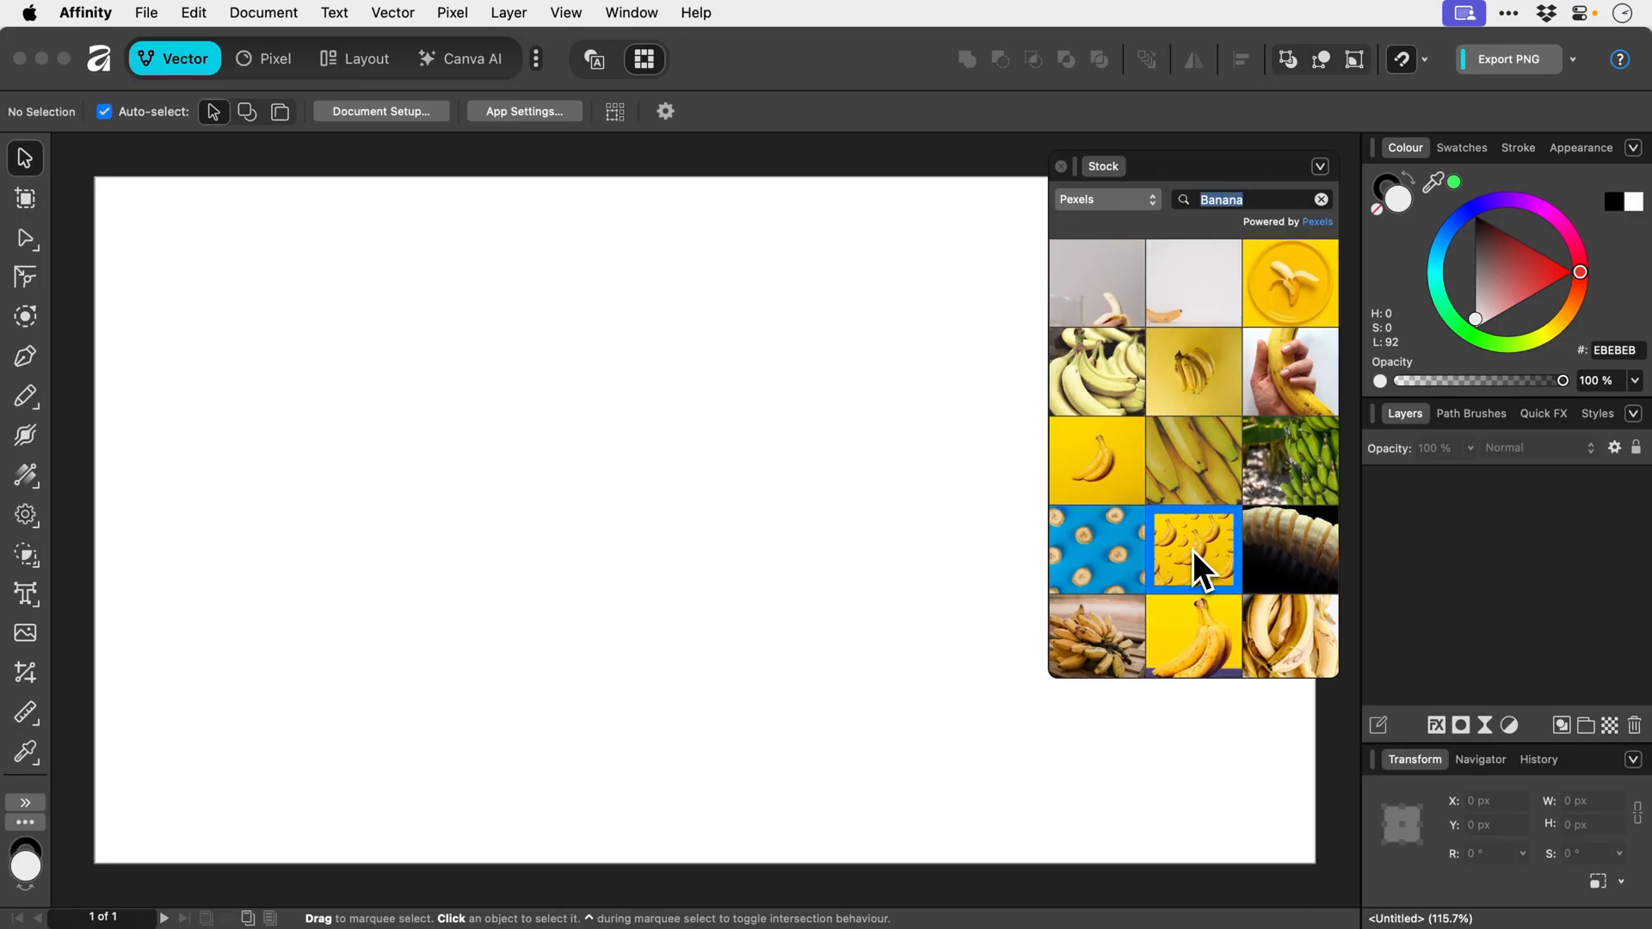
left_click_drag(1194, 550, 580, 496)
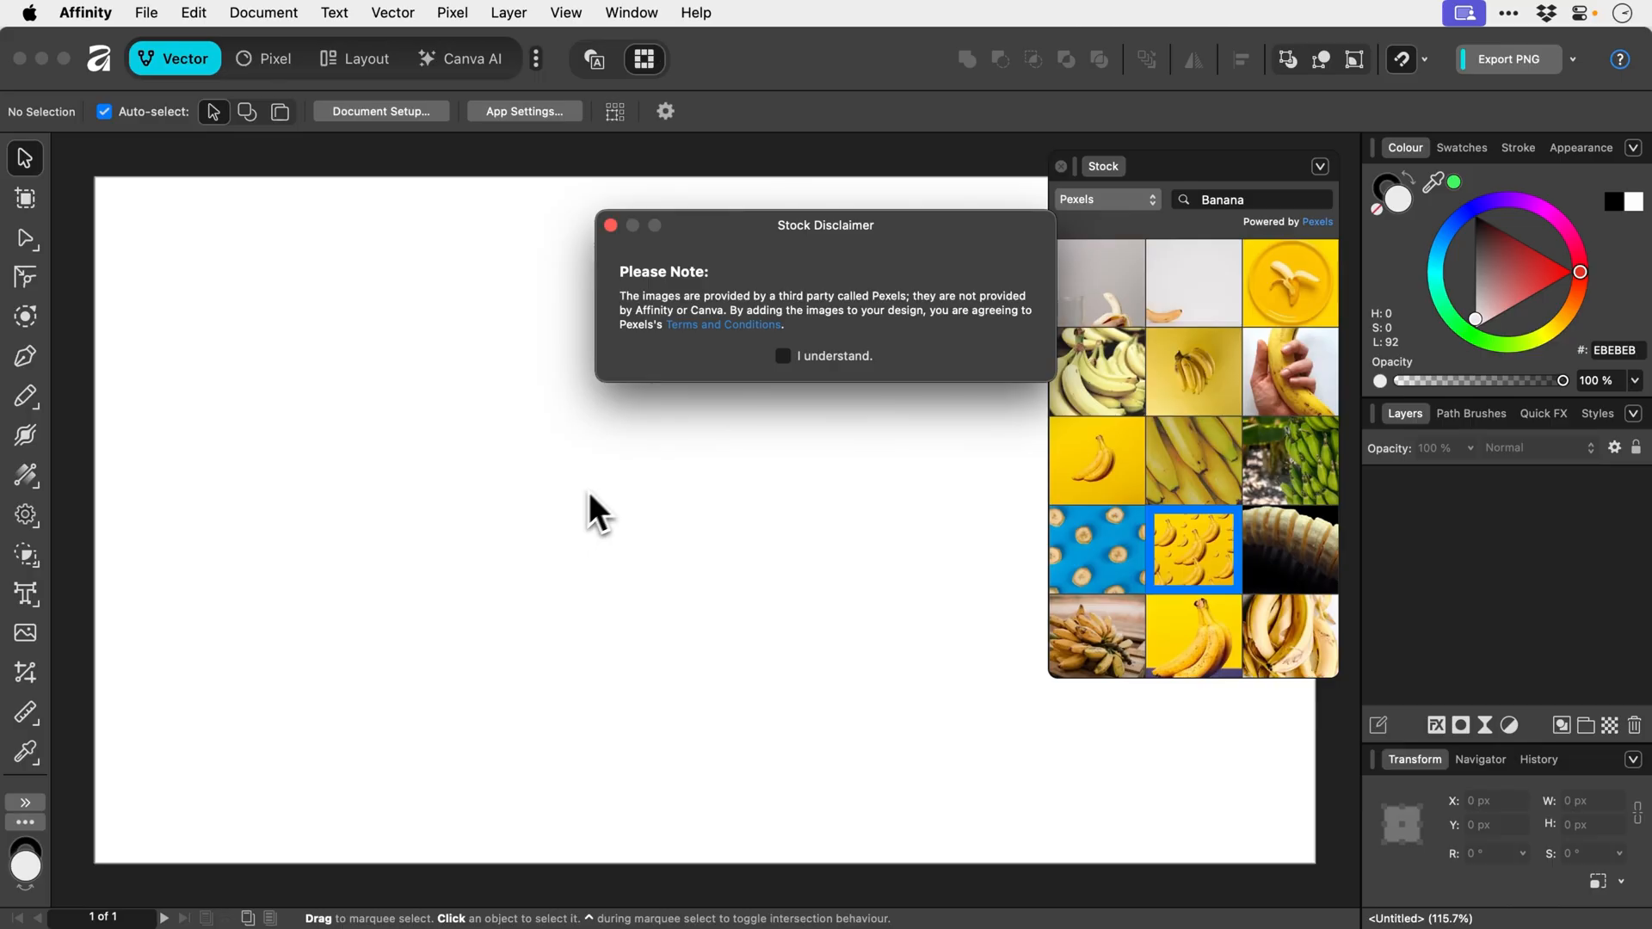
left_click(787, 356)
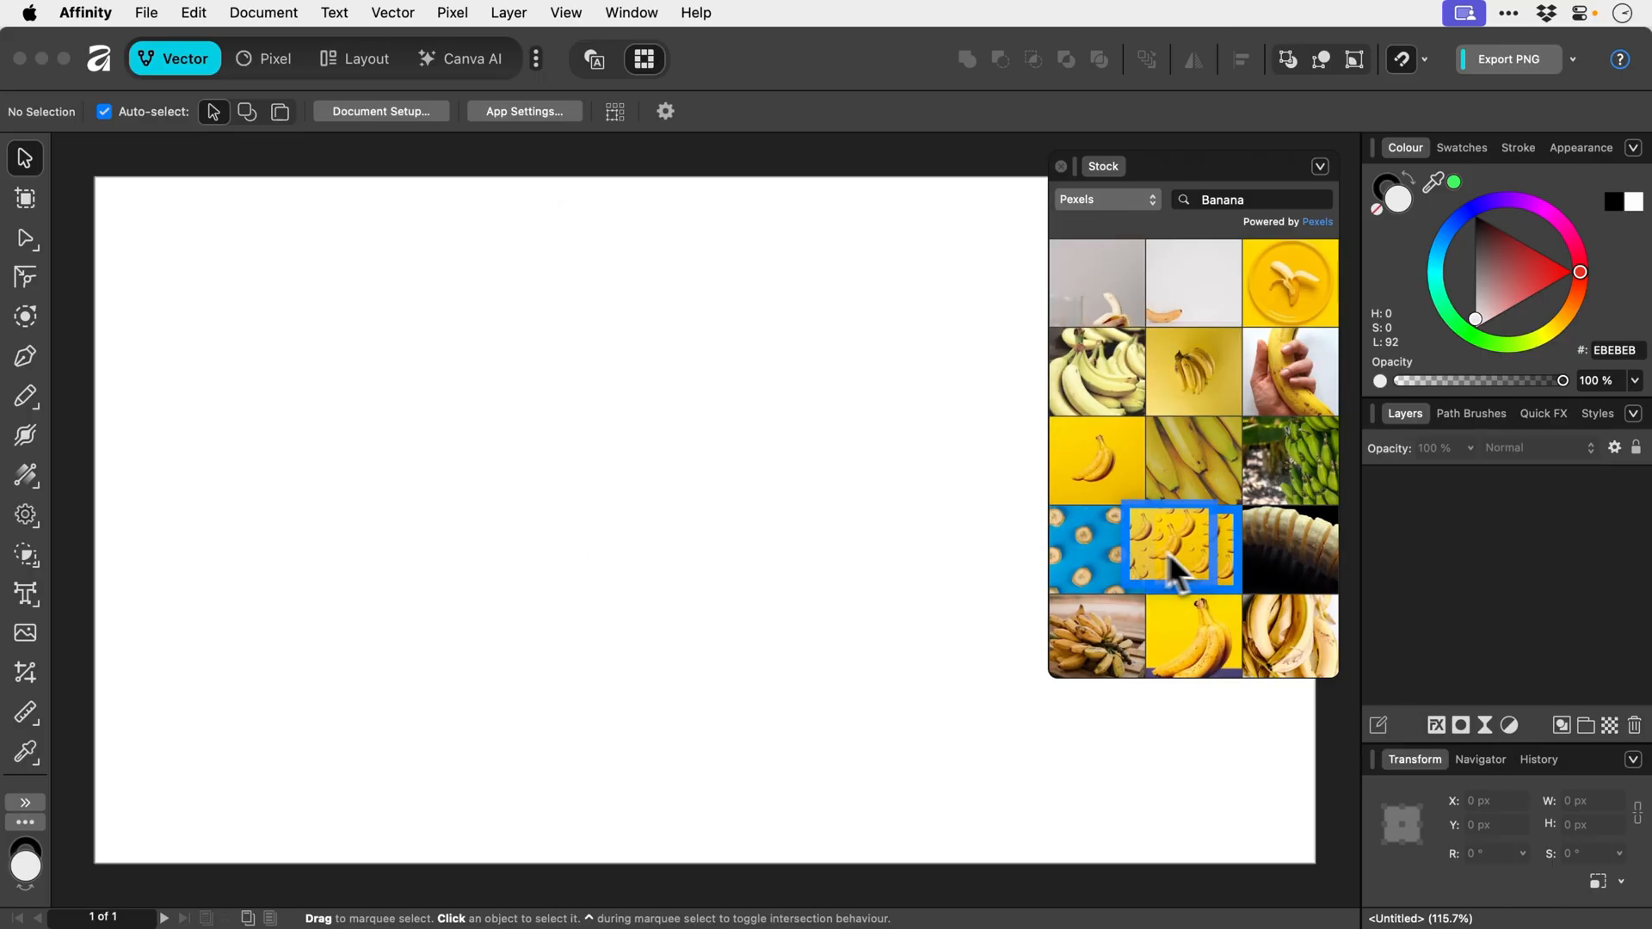
Place the banana photo on the page and scale it down to about 1200 × 800 px to fit.
left_click_drag(1168, 555, 418, 505)
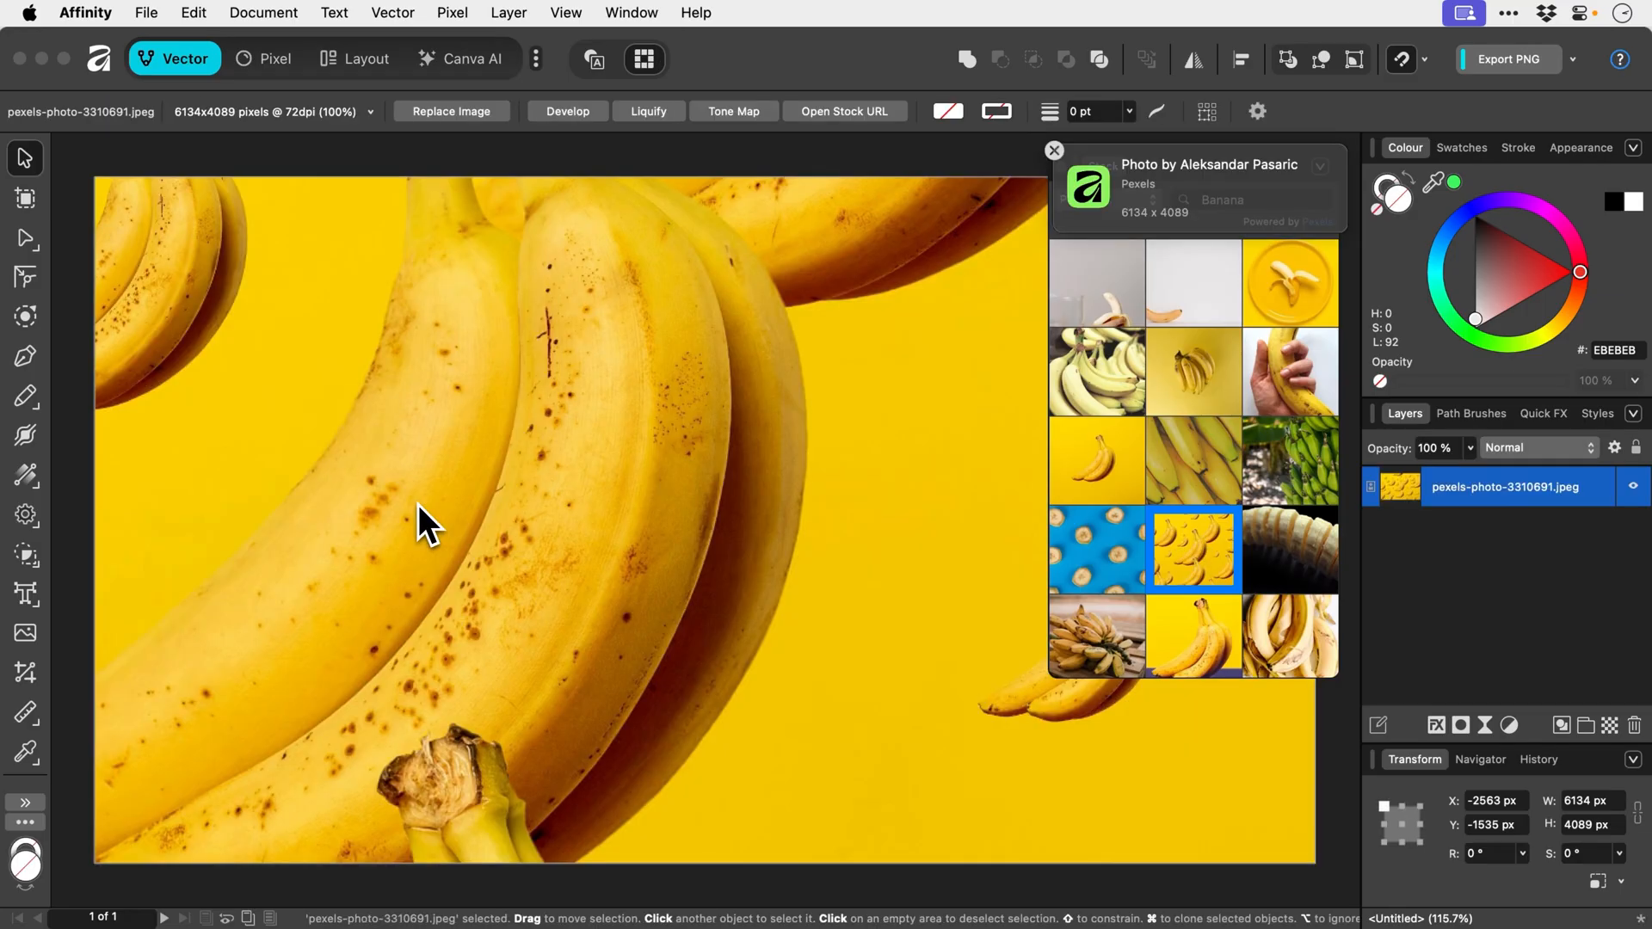
key("super+0")
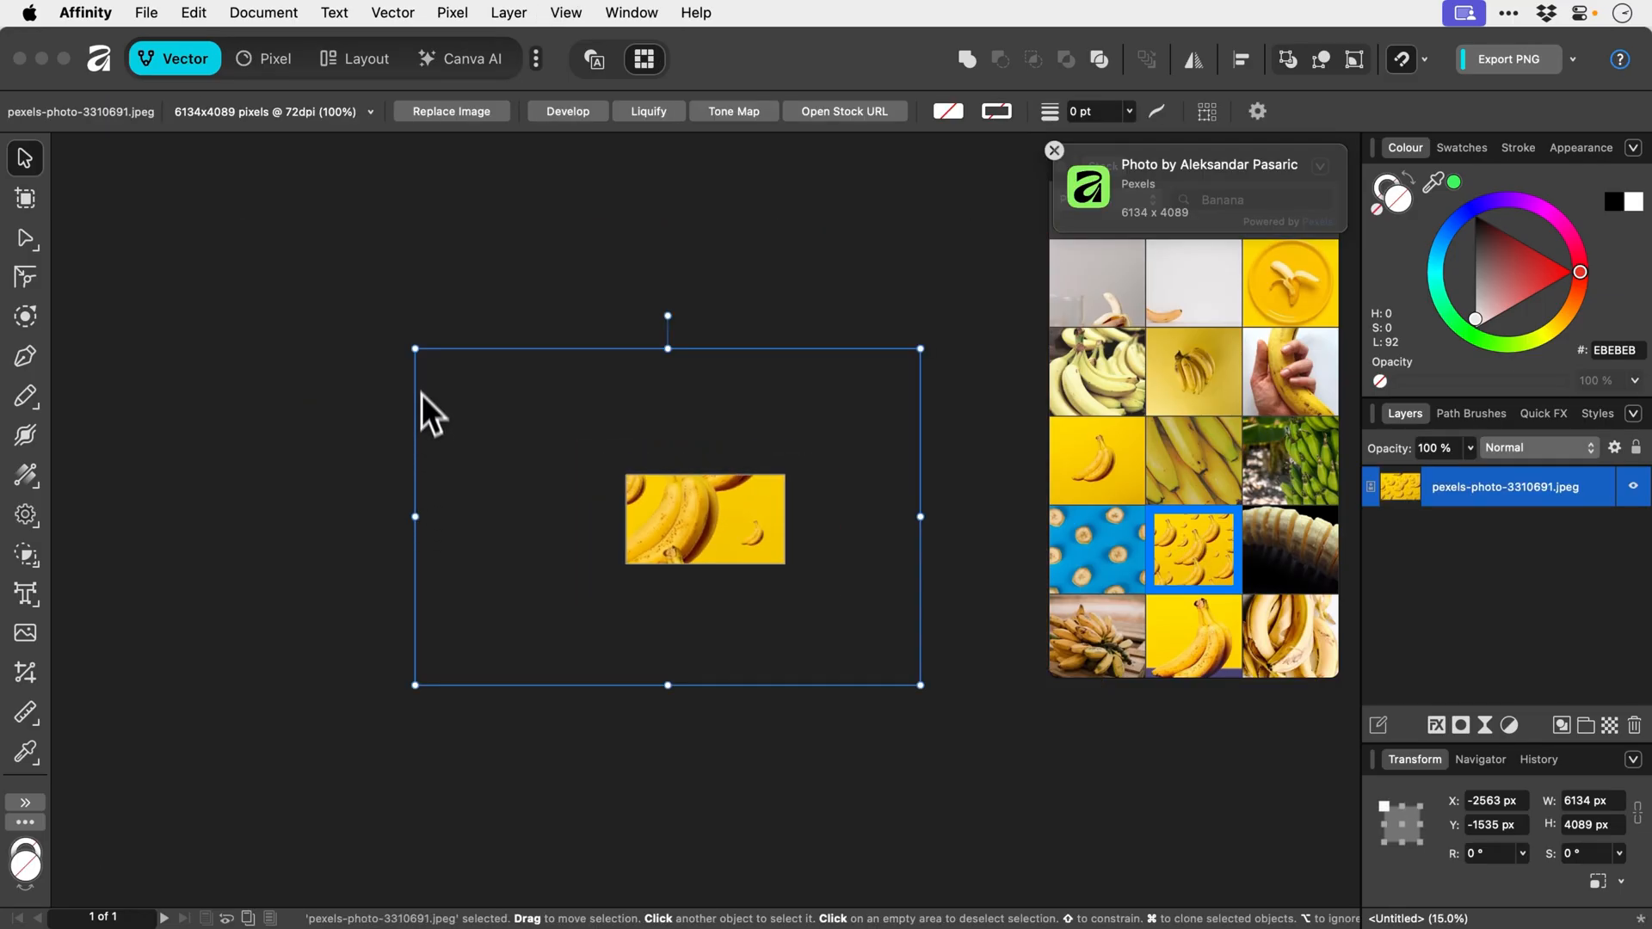
mouse_move(416, 351)
left_mouse_down()
mouse_move(633, 473)
mouse_move(808, 473)
left_mouse_up()
key("super+0")
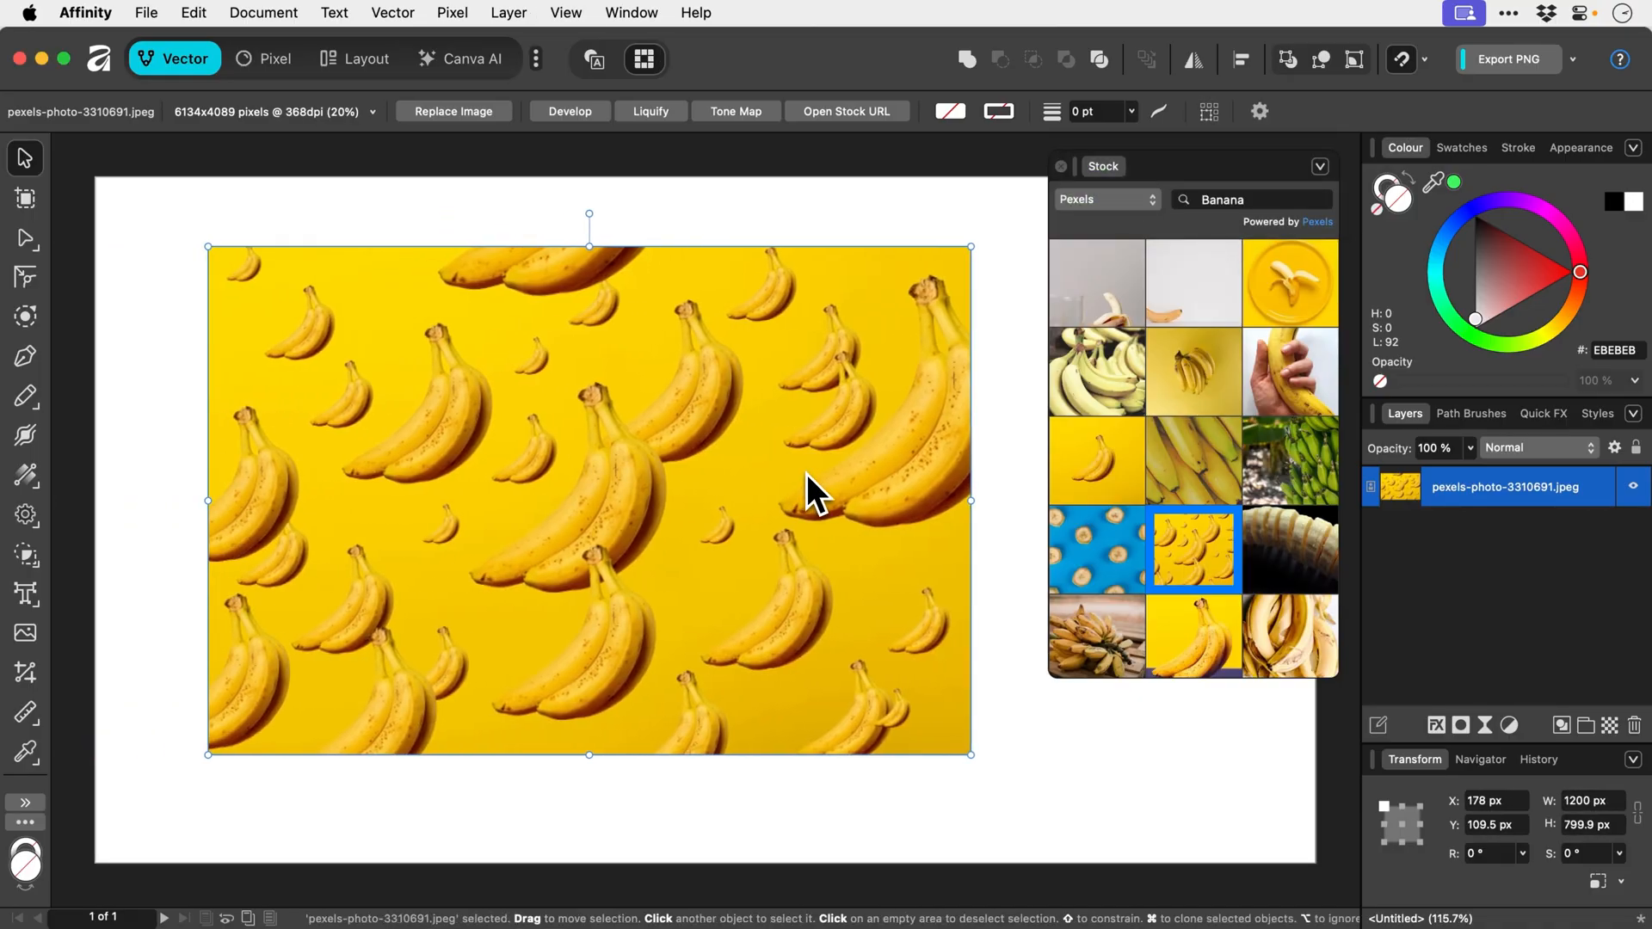
scroll(1125, 367, "down", 5)
scroll(1126, 369, "down", 3)
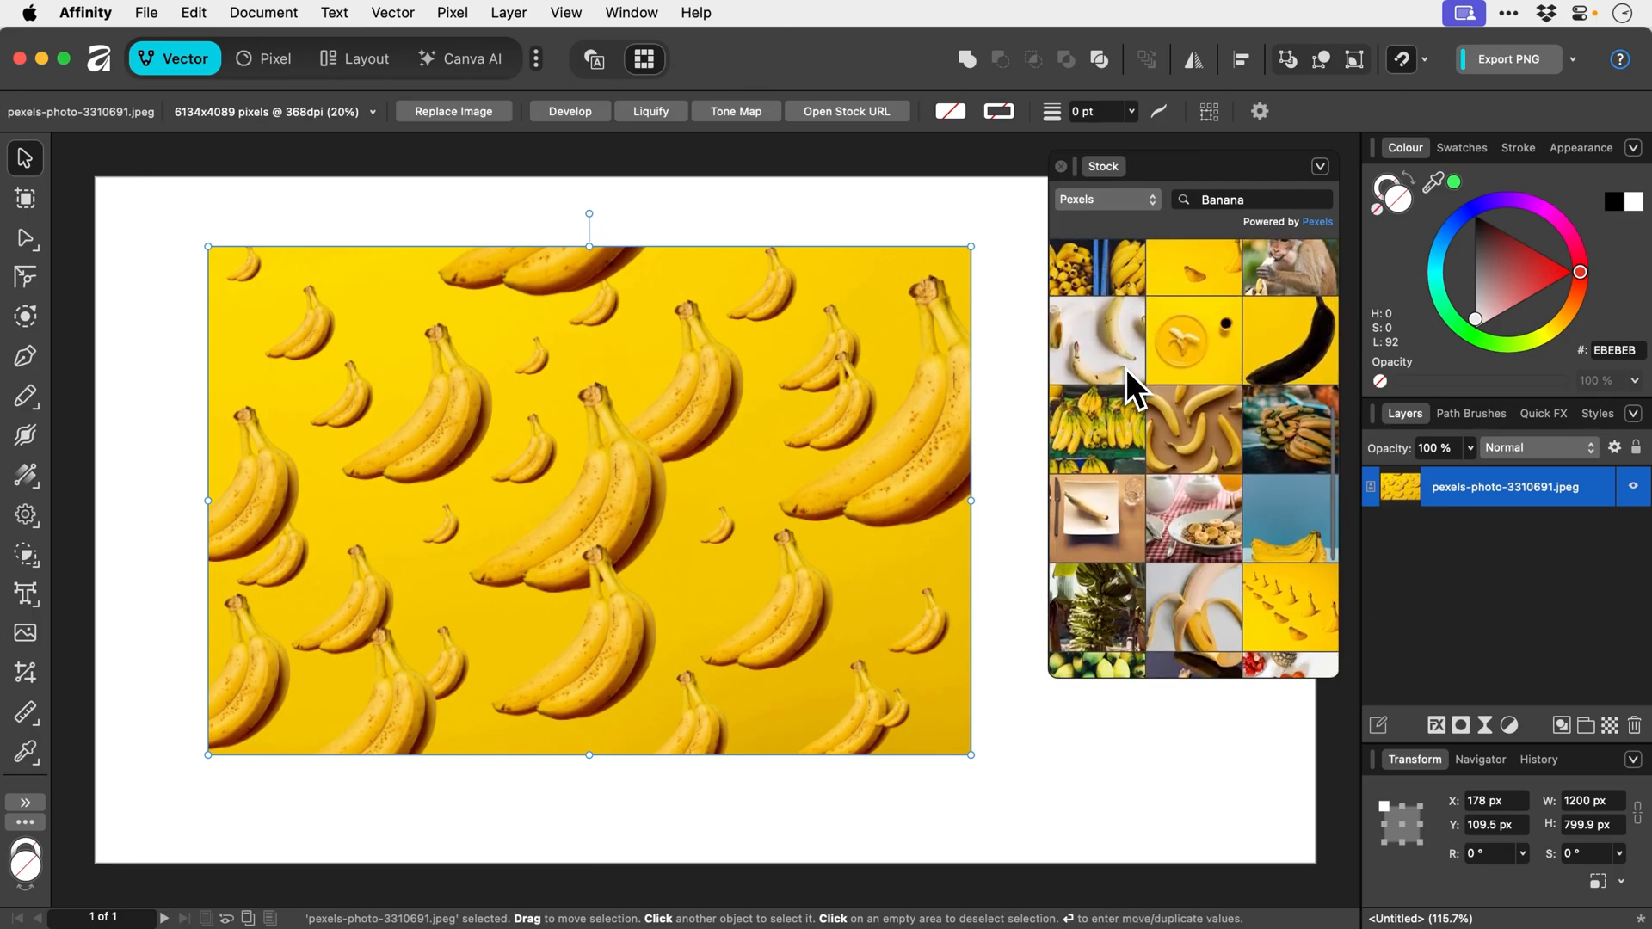
scroll(1126, 369, "down", 4)
scroll(1126, 368, "down", 3)
scroll(1126, 368, "down", 4)
scroll(1126, 368, "down", 3)
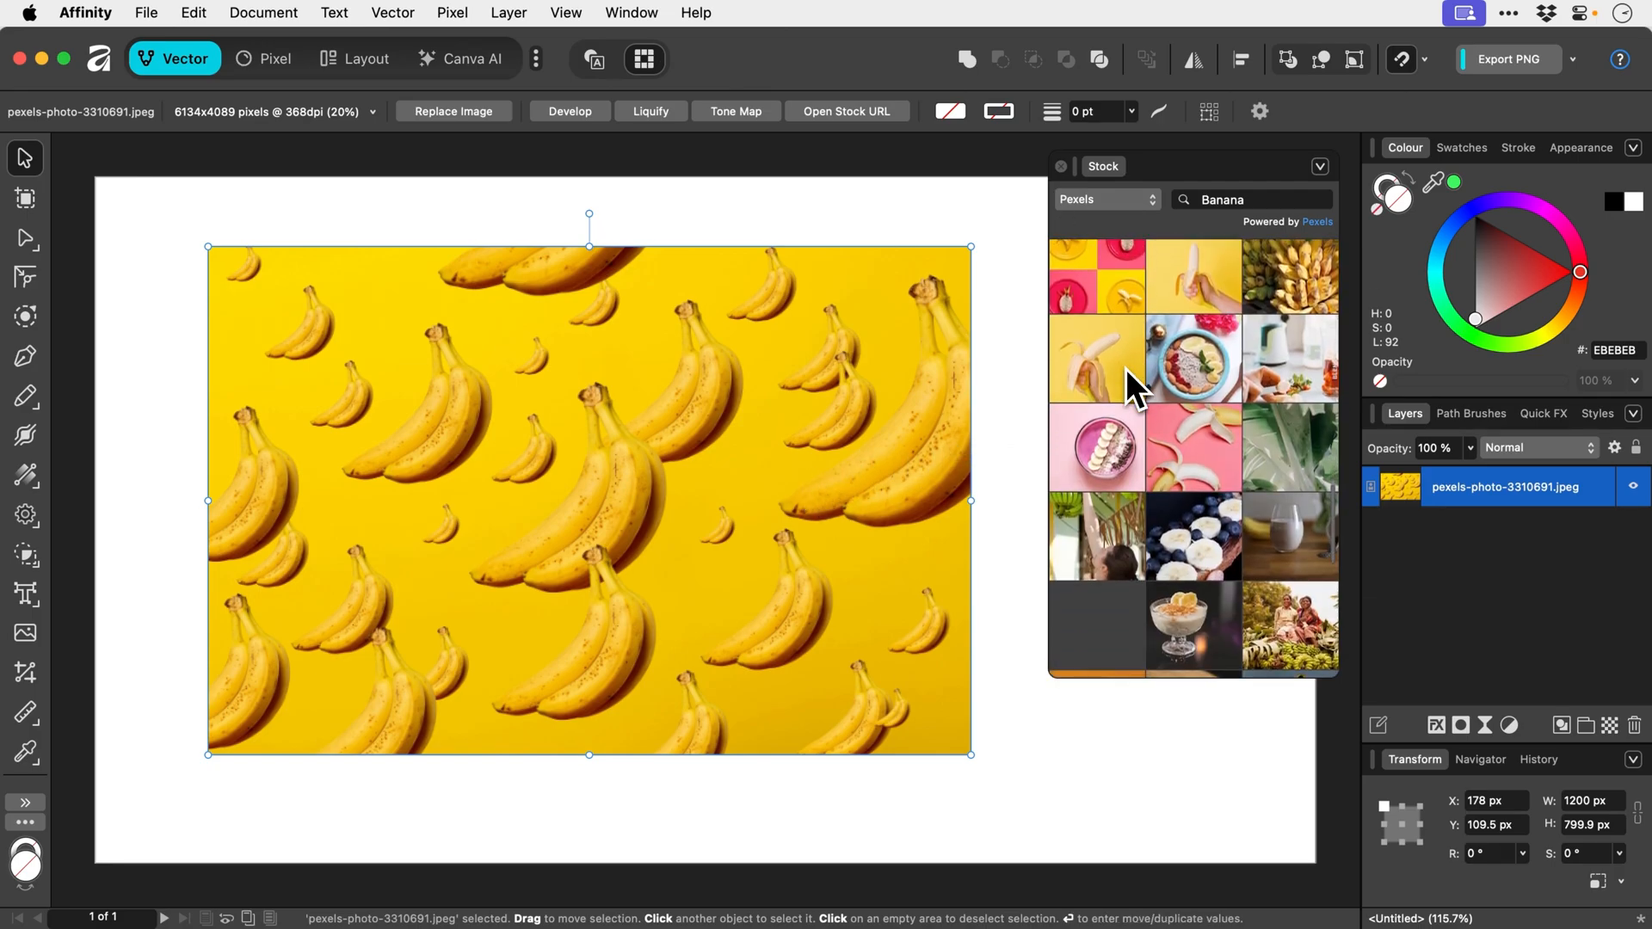
scroll(1126, 368, "down", 4)
scroll(1126, 369, "down", 4)
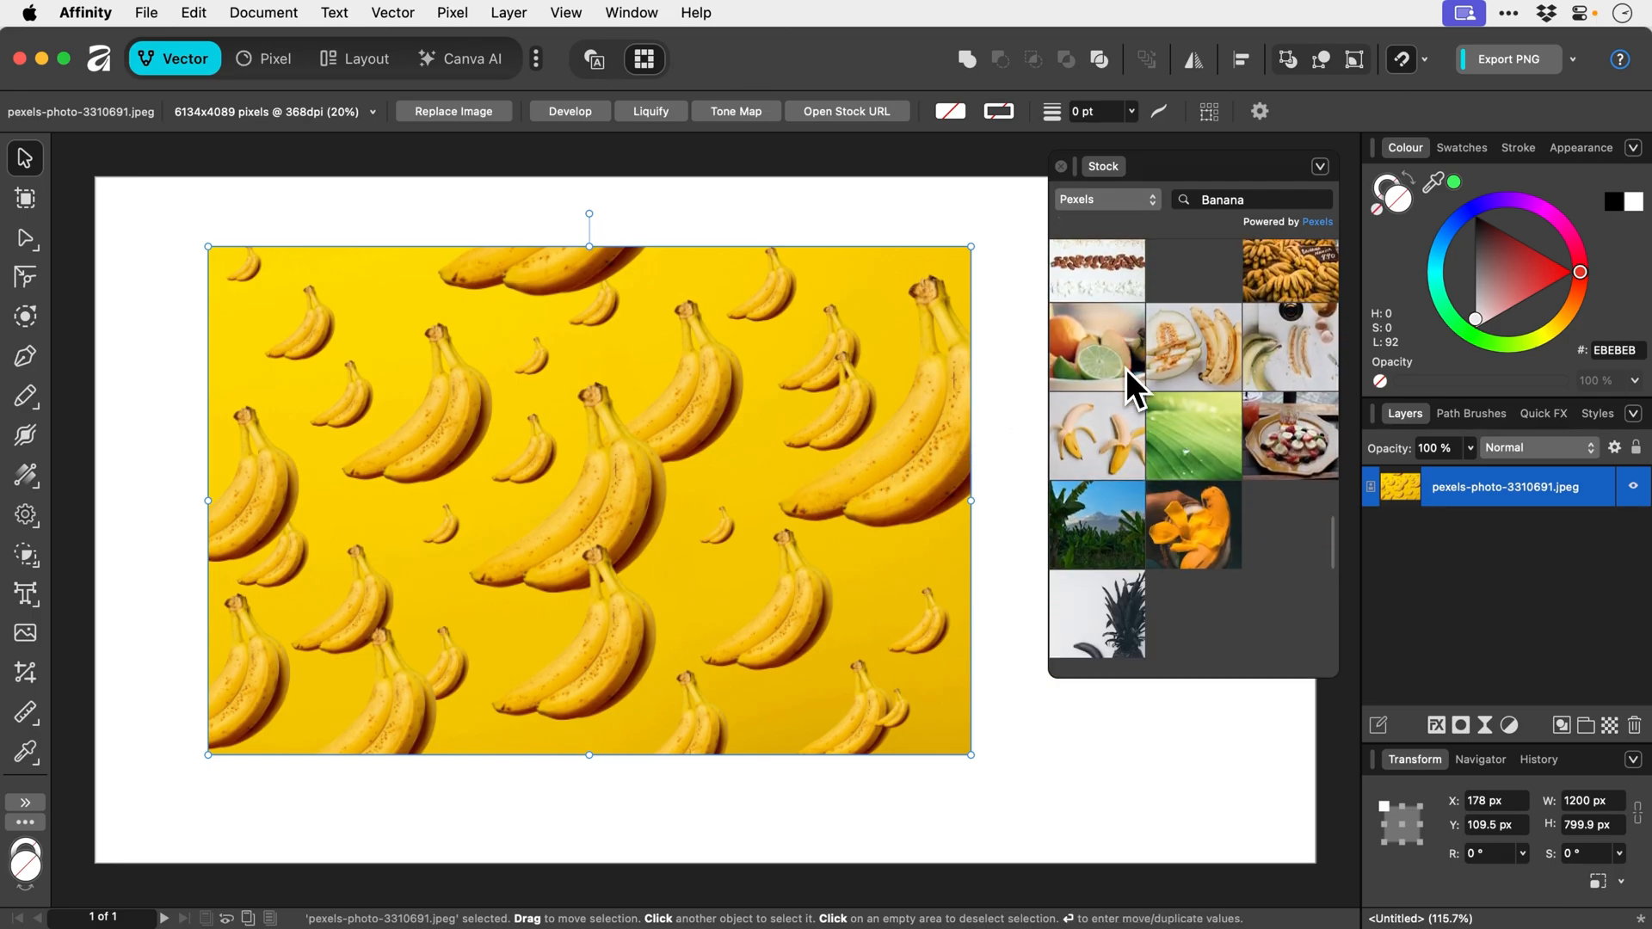
scroll(1126, 368, "down", 3)
scroll(1127, 368, "down", 5)
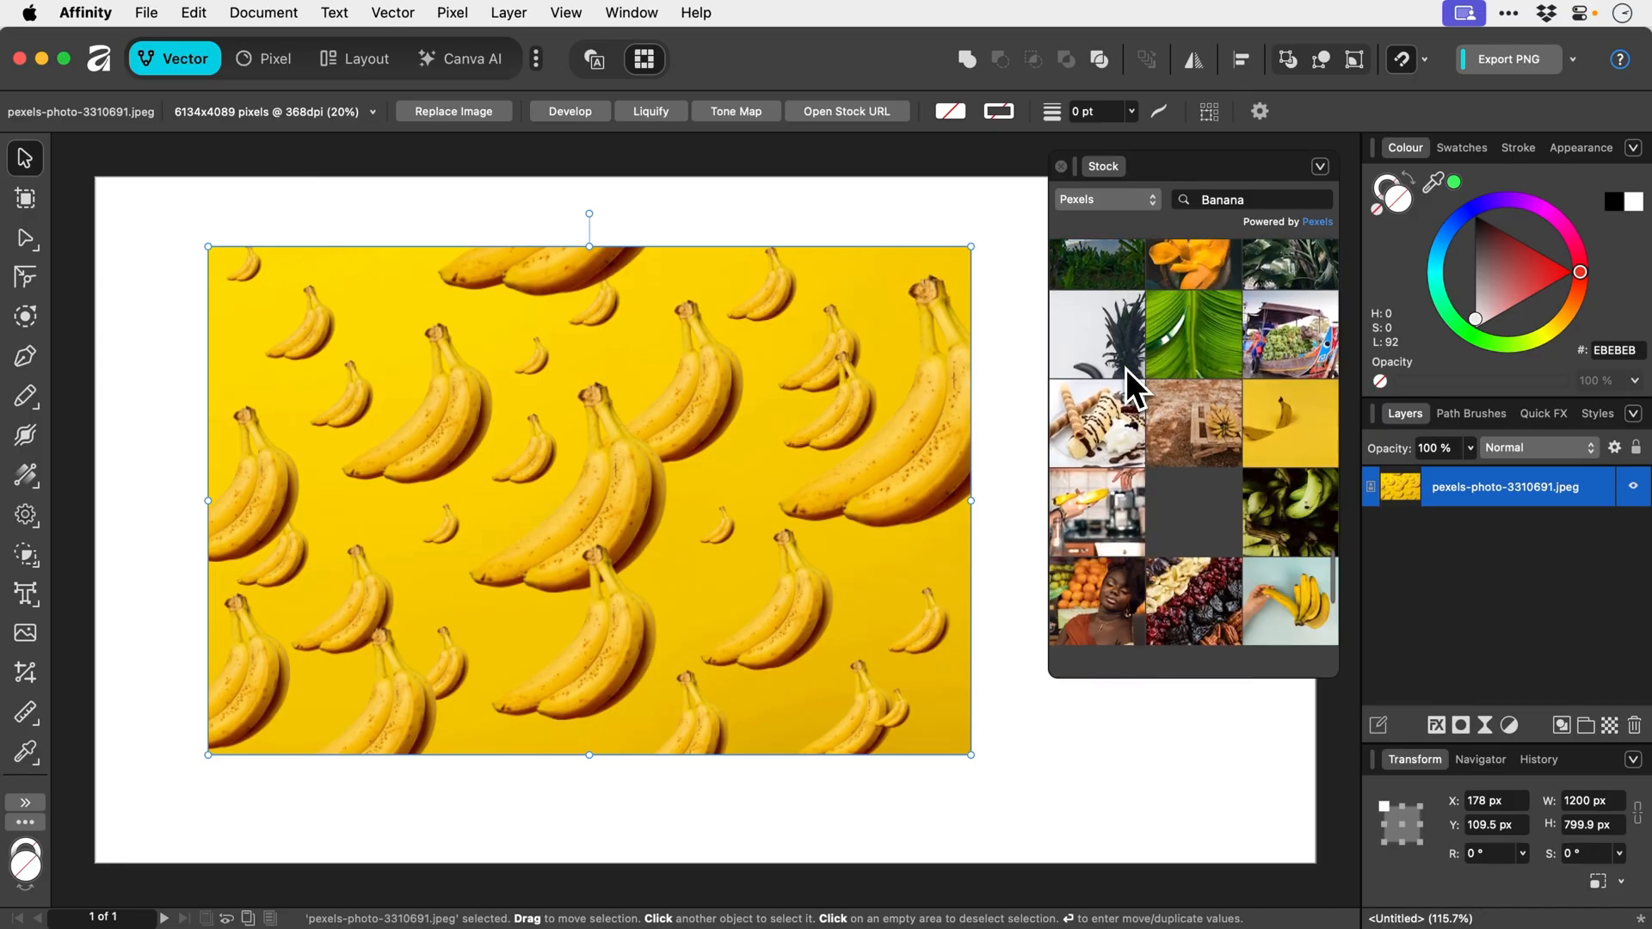
scroll(1125, 368, "down", 5)
scroll(1125, 369, "down", 1)
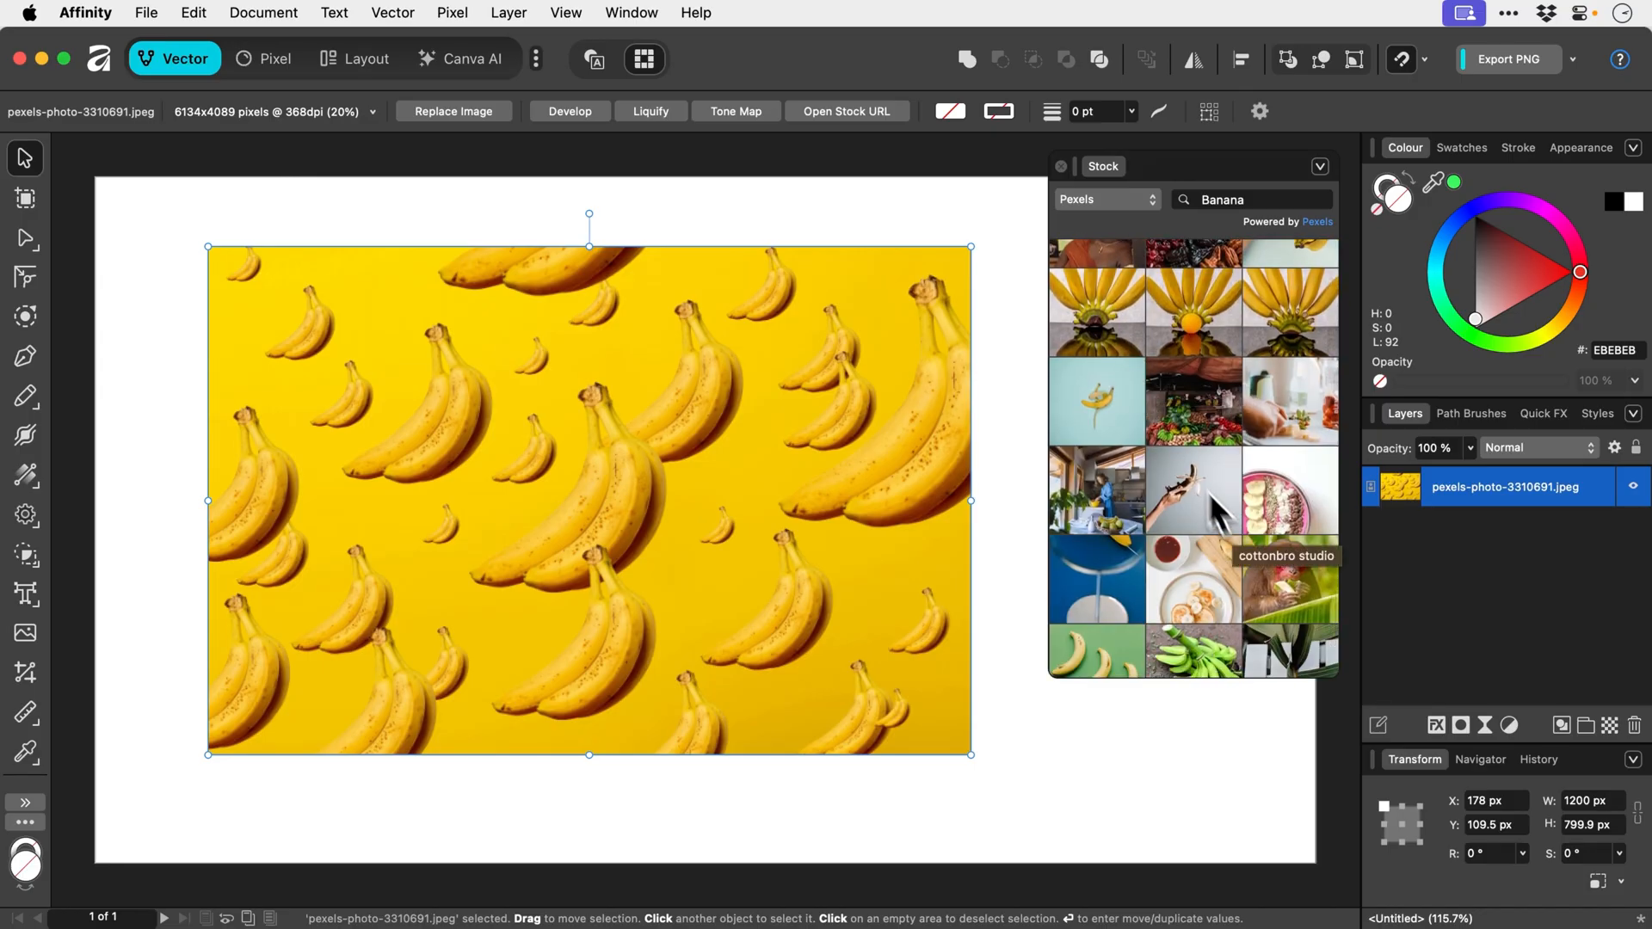
left_click_drag(1288, 578, 569, 533)
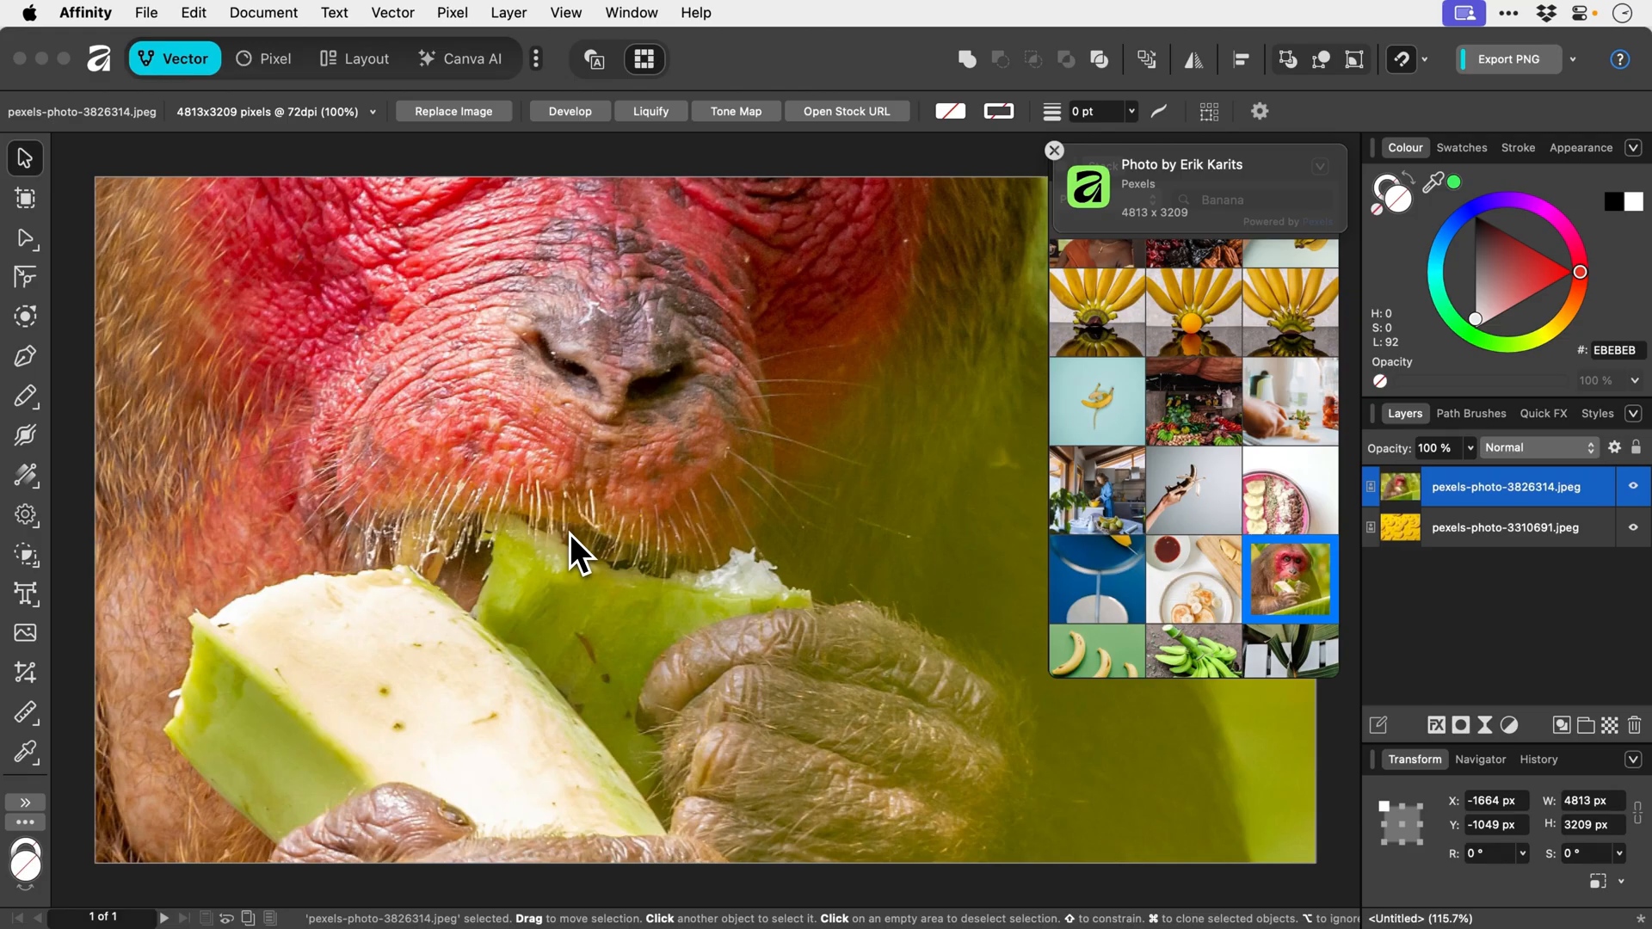
key("super+z")
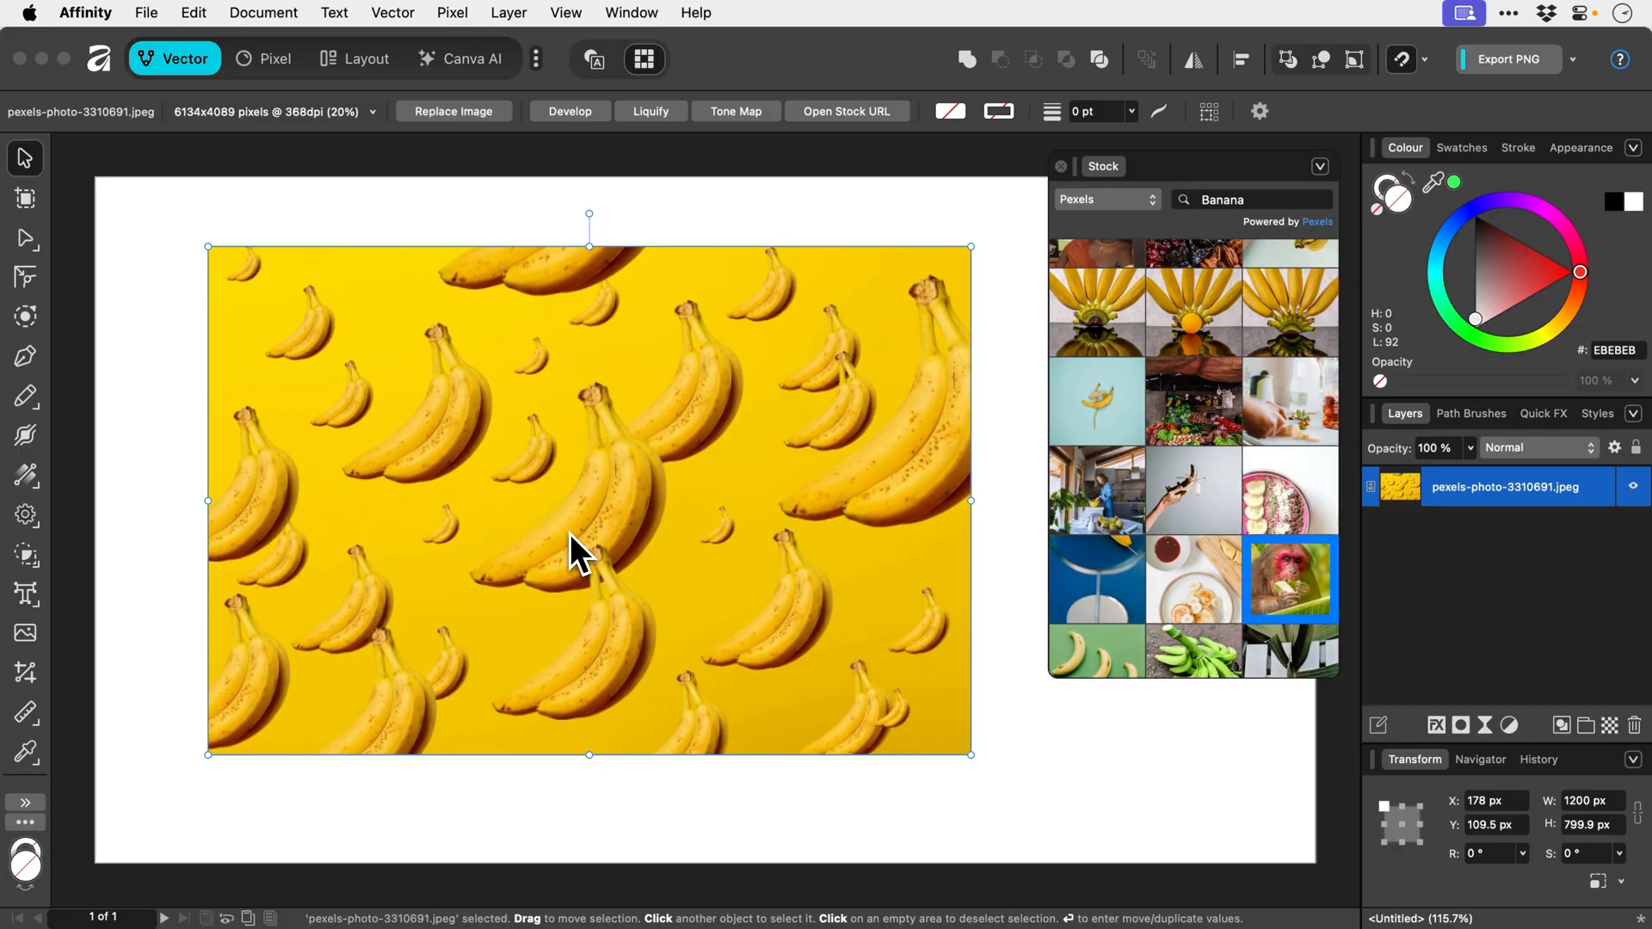
Switch the stock source to Pixabay filtered to vector illustrations only.
left_click(1106, 199)
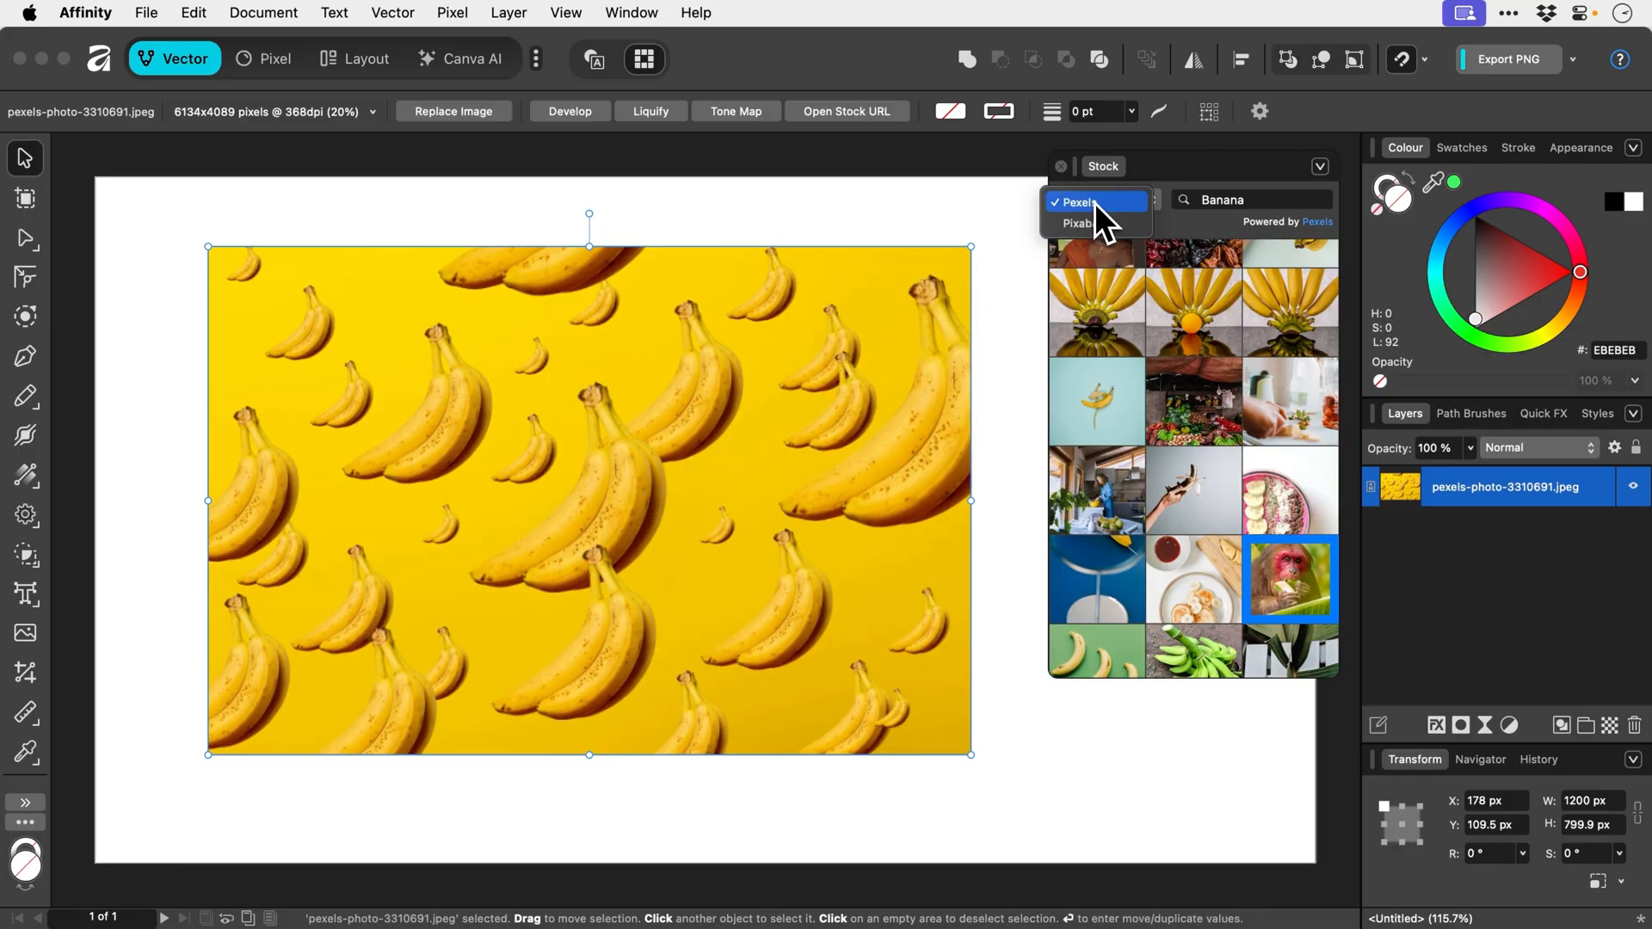
left_click(1086, 224)
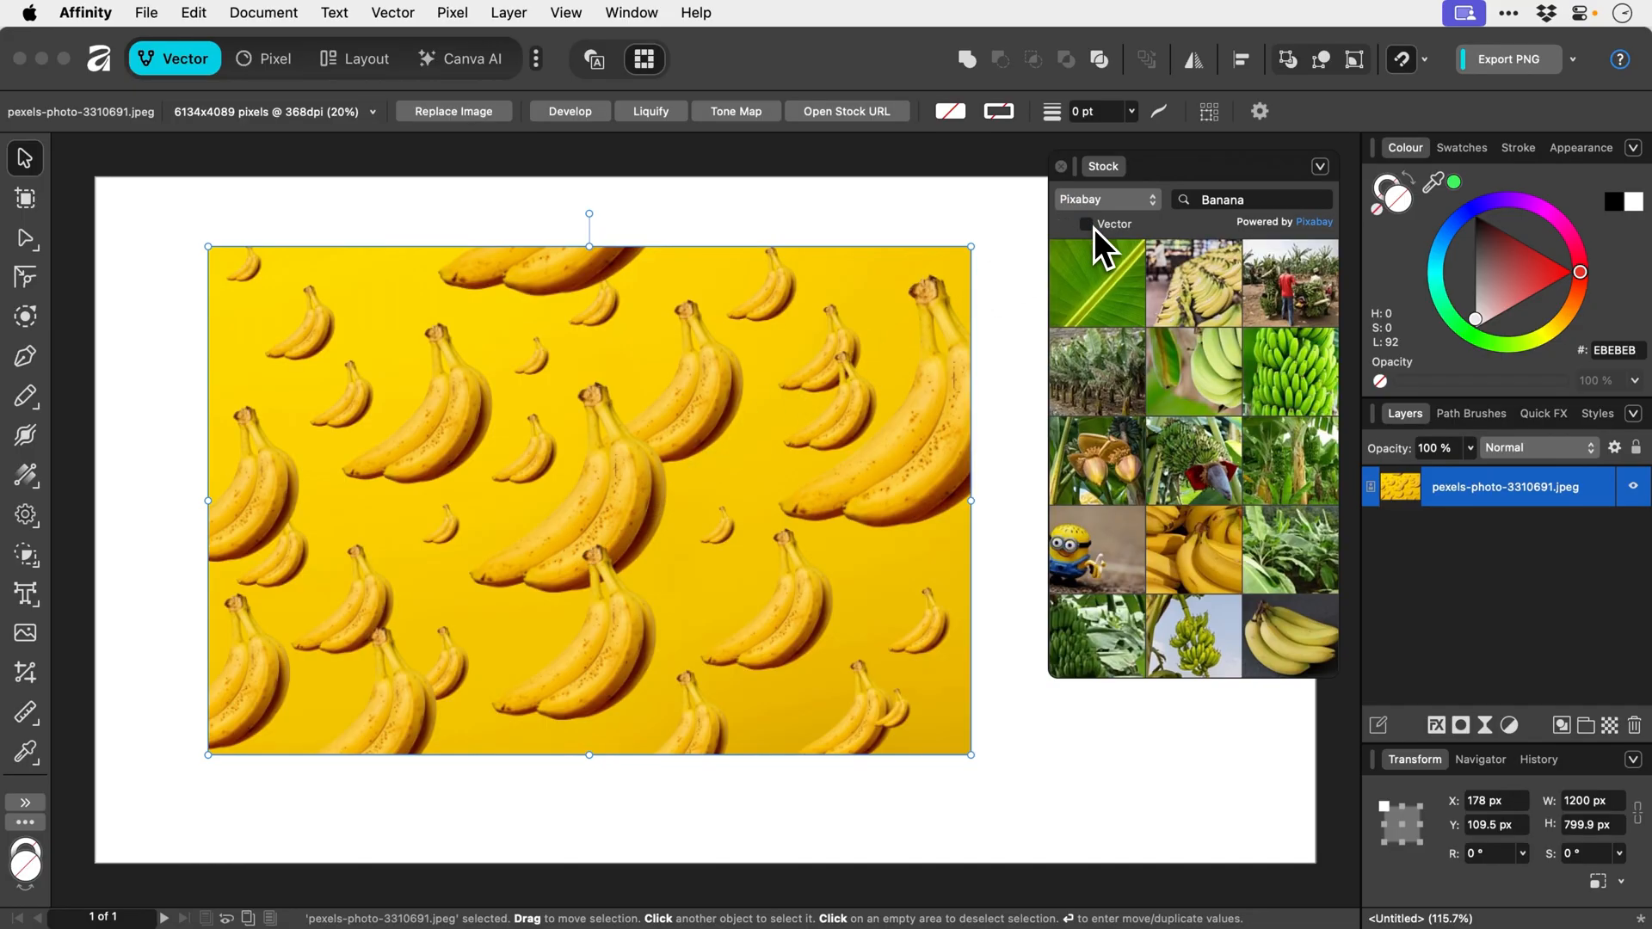
left_click(1089, 224)
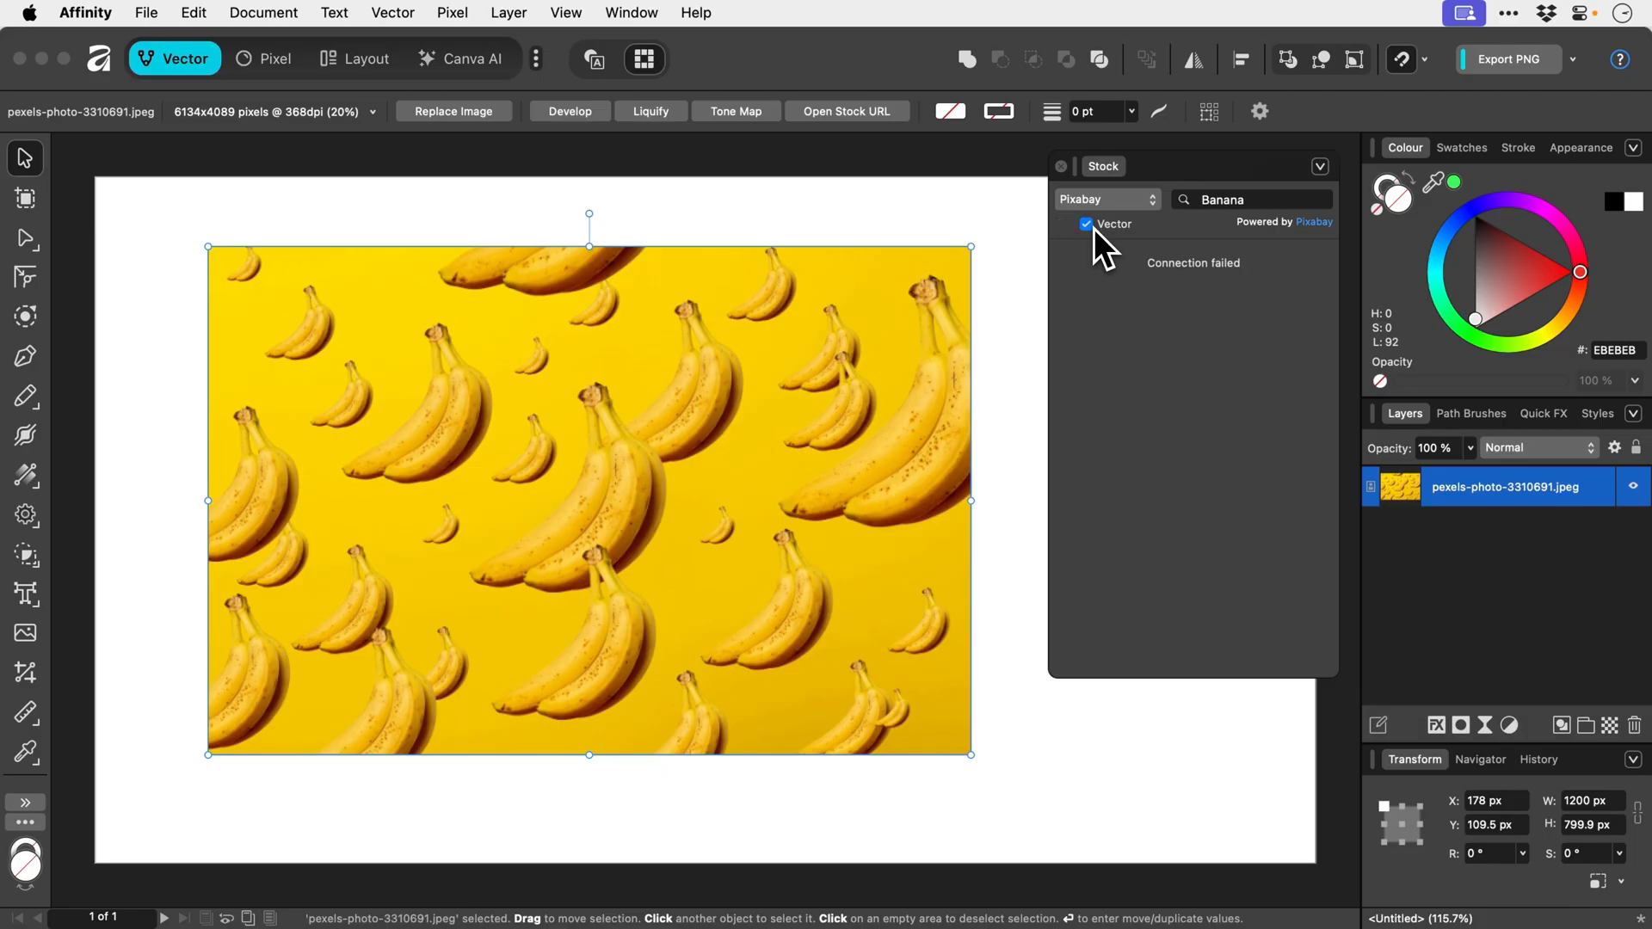
Search Pixabay vectors for 'Cat' and delete the banana photo from the page.
left_click(1224, 199)
key("super+a")
type("Cat")
key("Return")
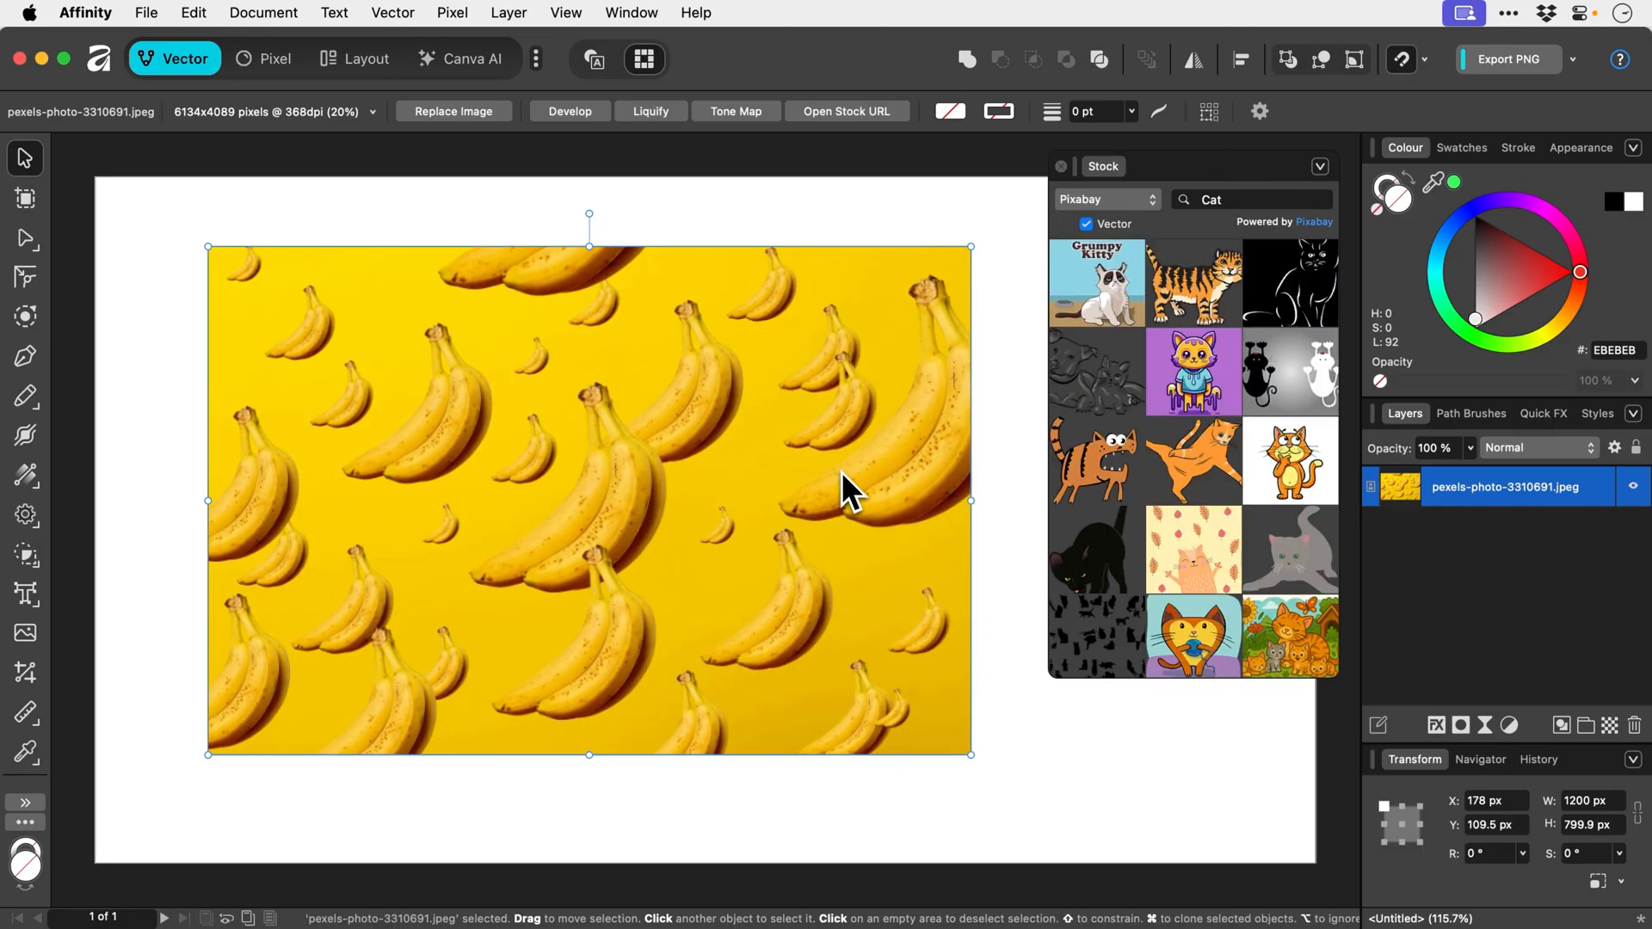
key("Delete")
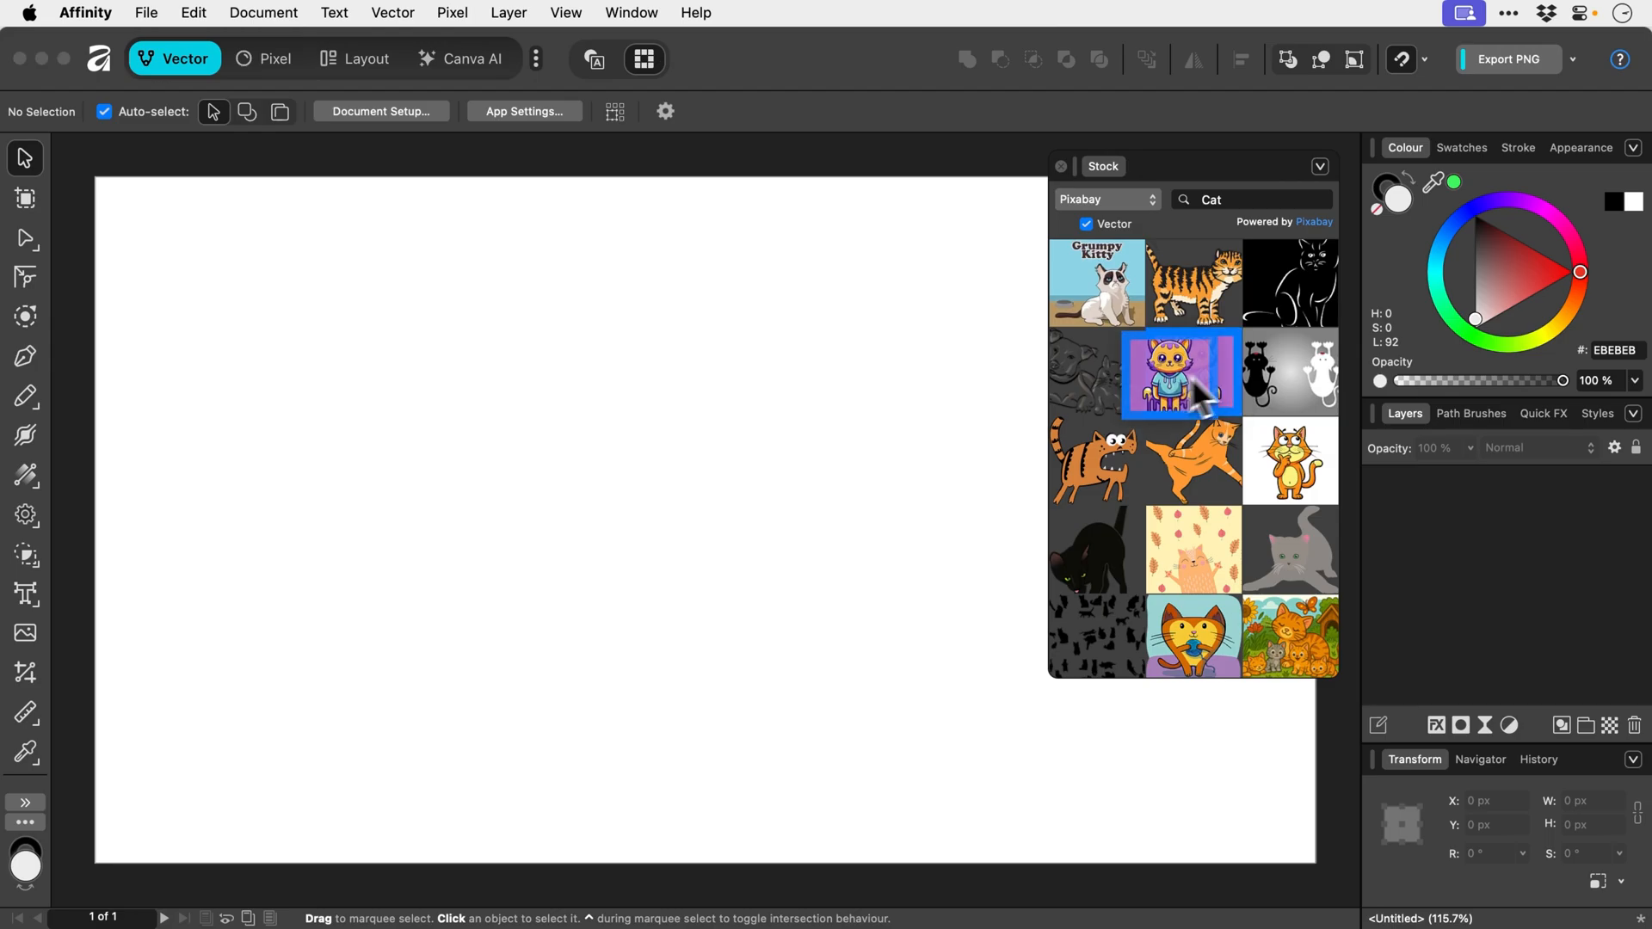
Place the purple hoodie-cat vector on the page and shrink it to about 716 × 716 px.
left_click_drag(1193, 373, 528, 497)
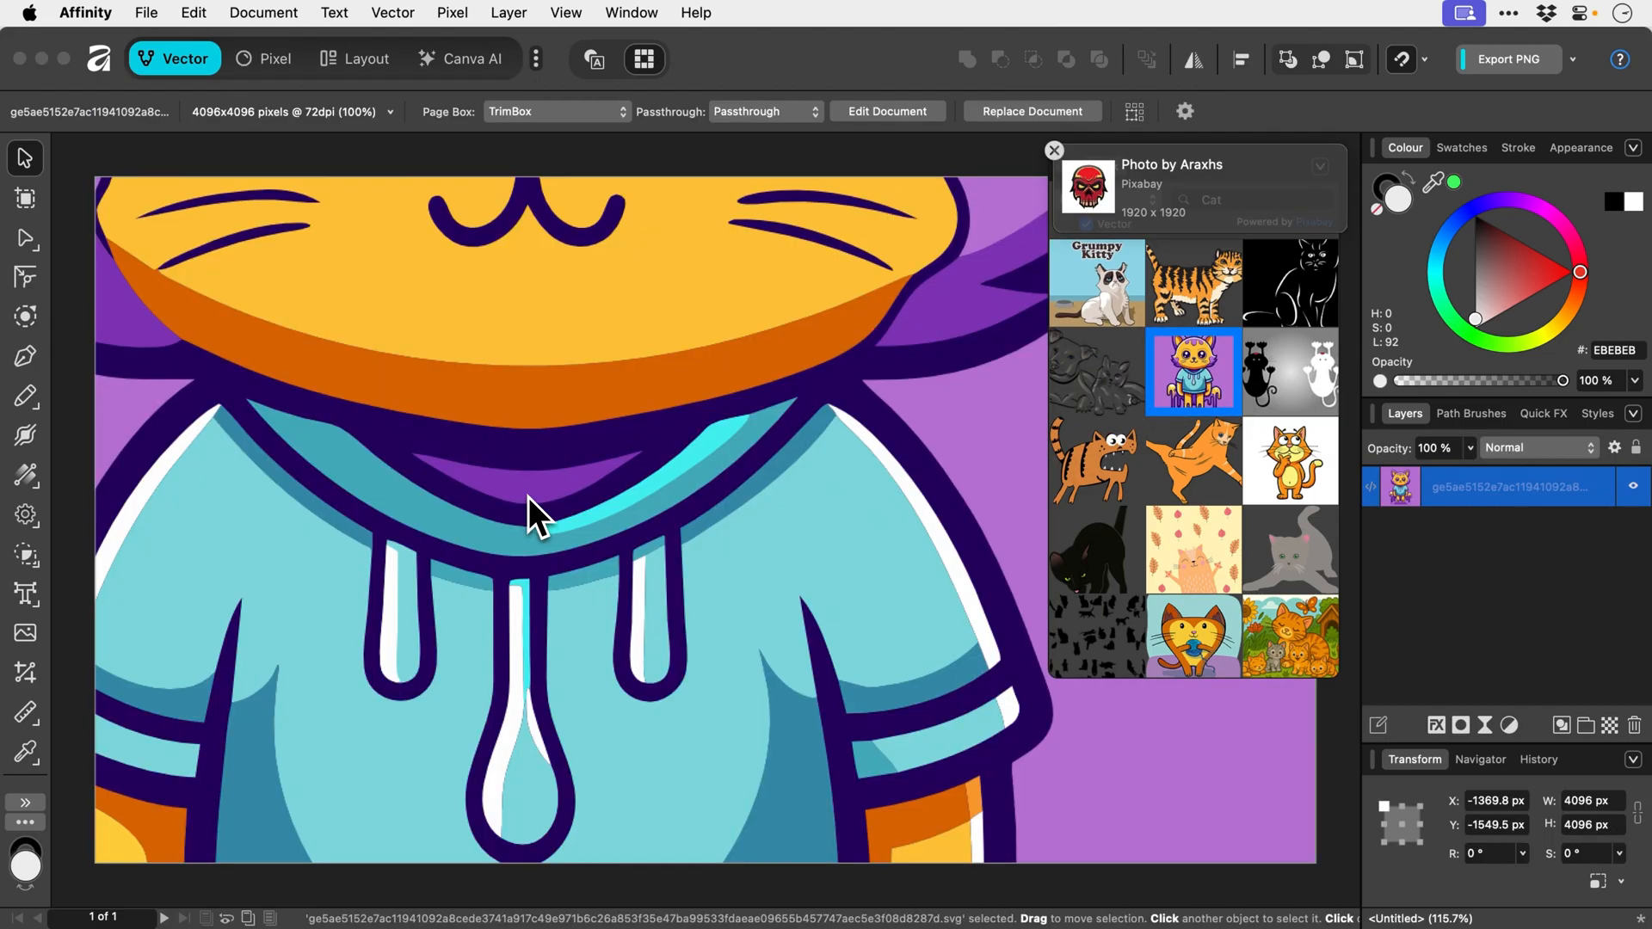
key("super+0")
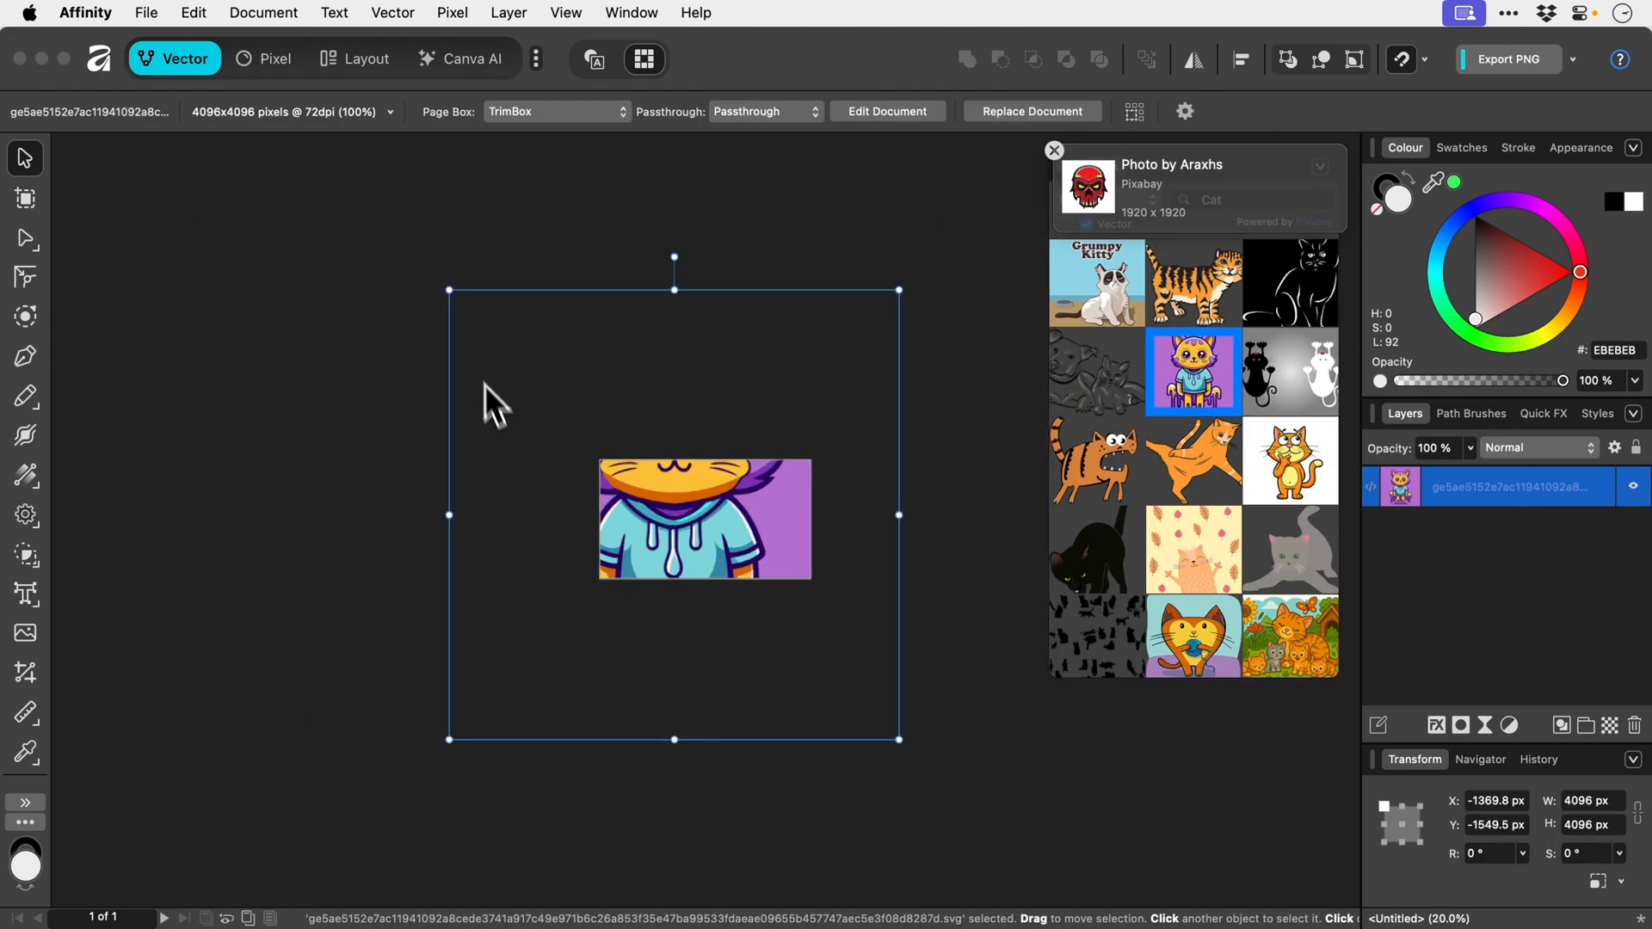
left_click_drag(450, 291, 642, 461)
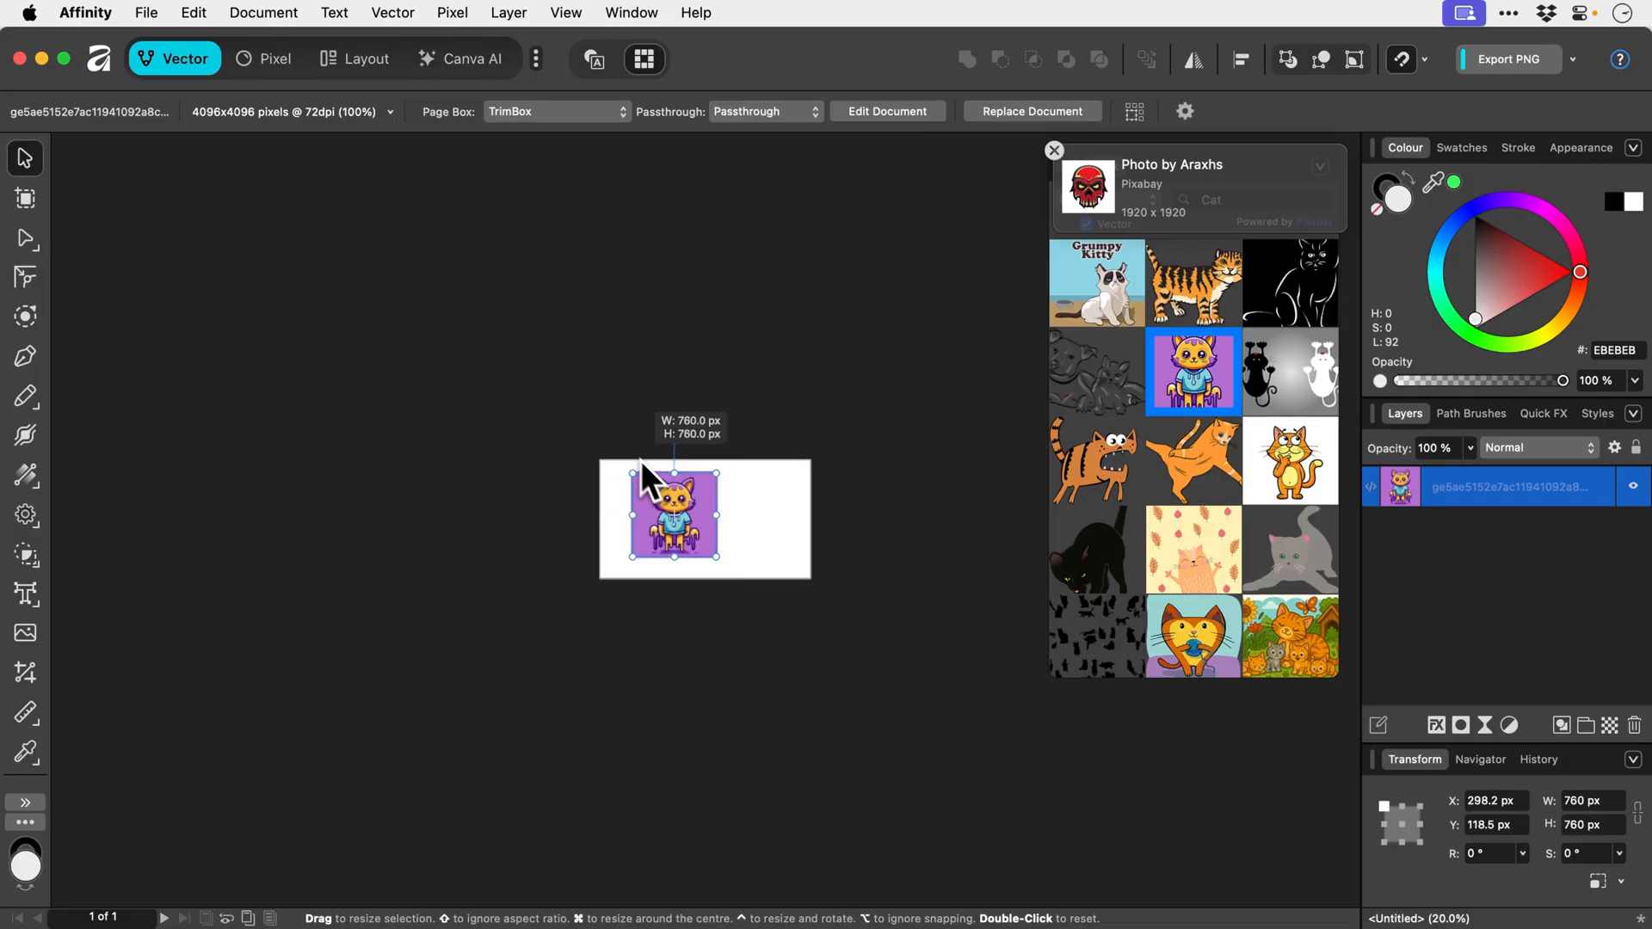
key("super+0")
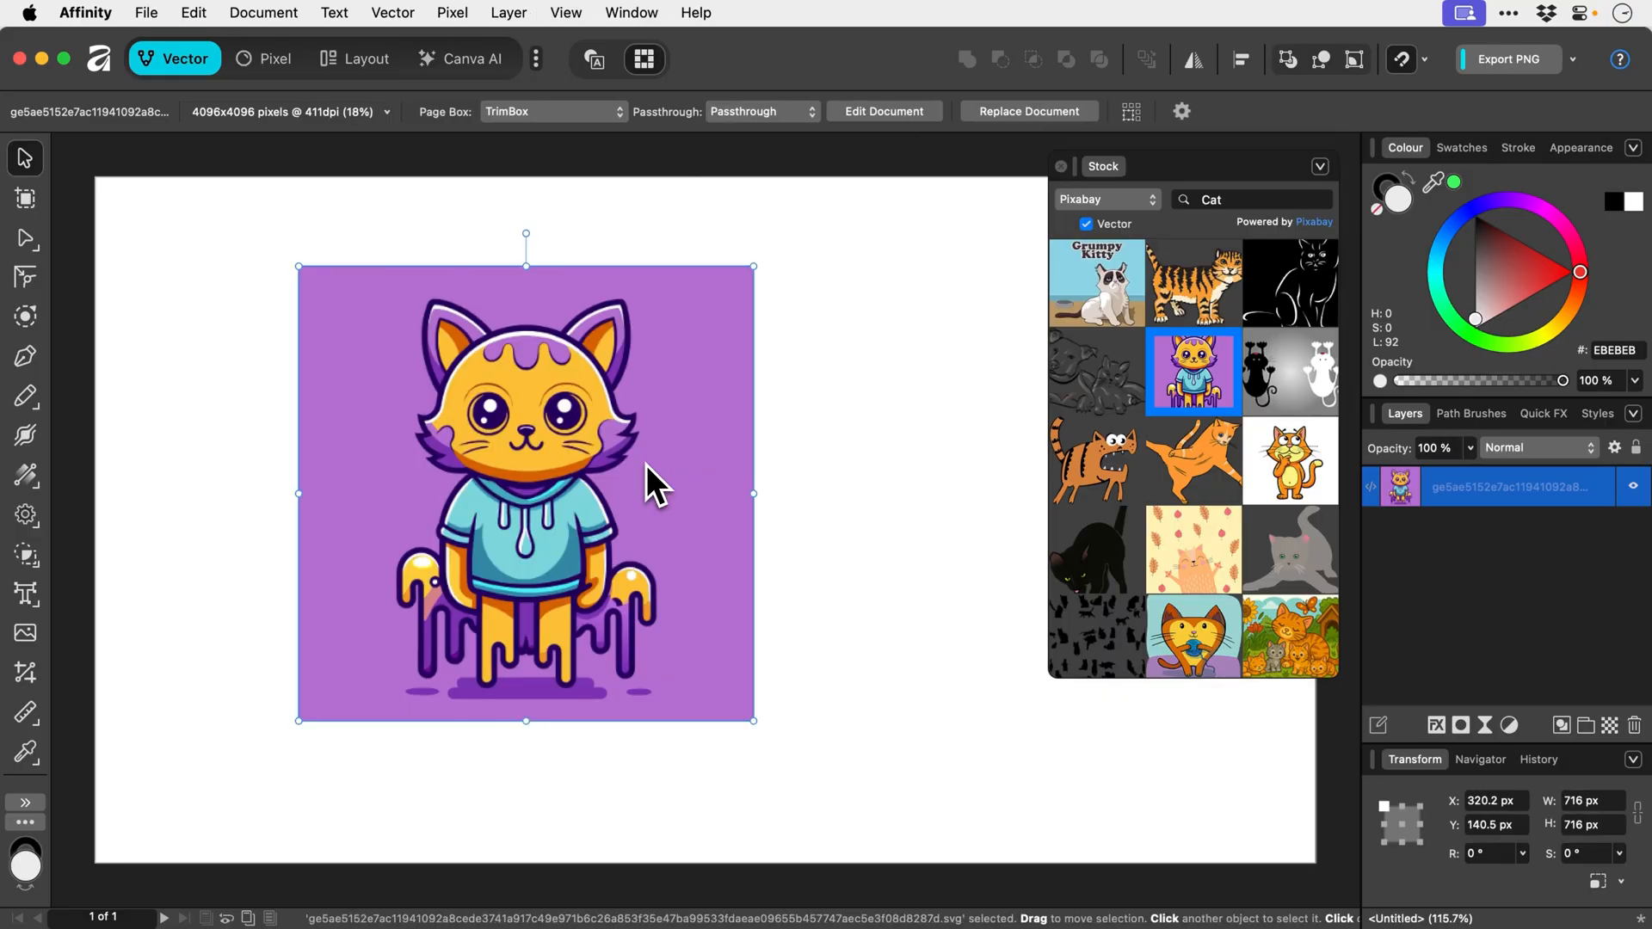
Show cat photos instead of vectors, undo a grey-cat placement, and place the orange tabby close-up filling the page.
left_click(1085, 224)
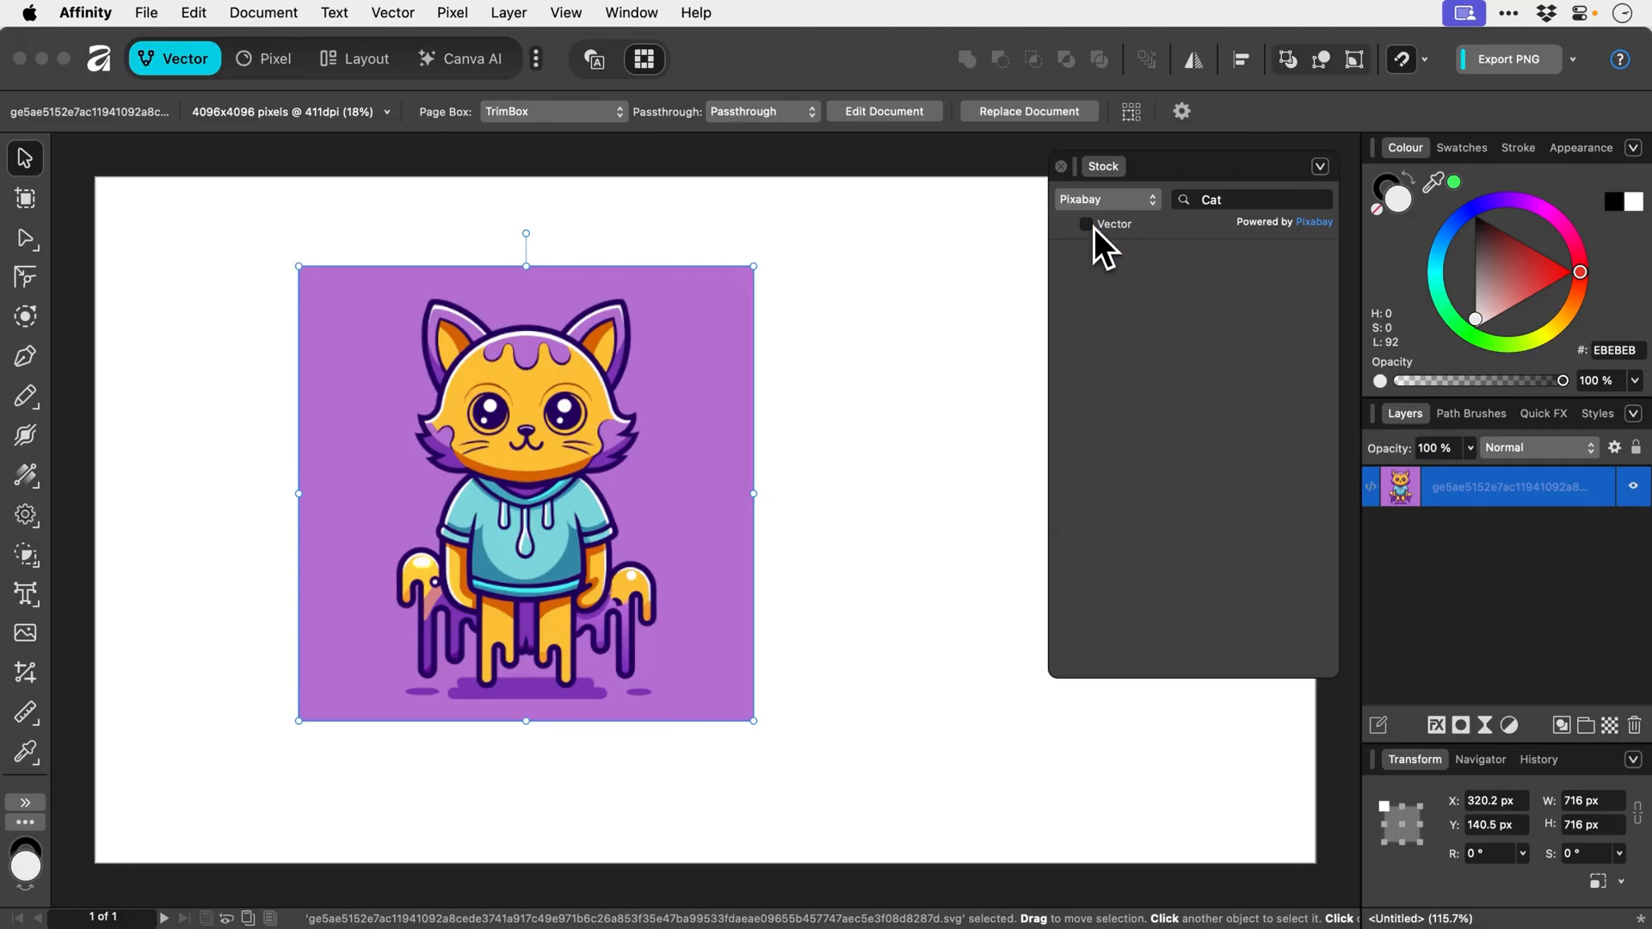
left_click_drag(1194, 281, 619, 530)
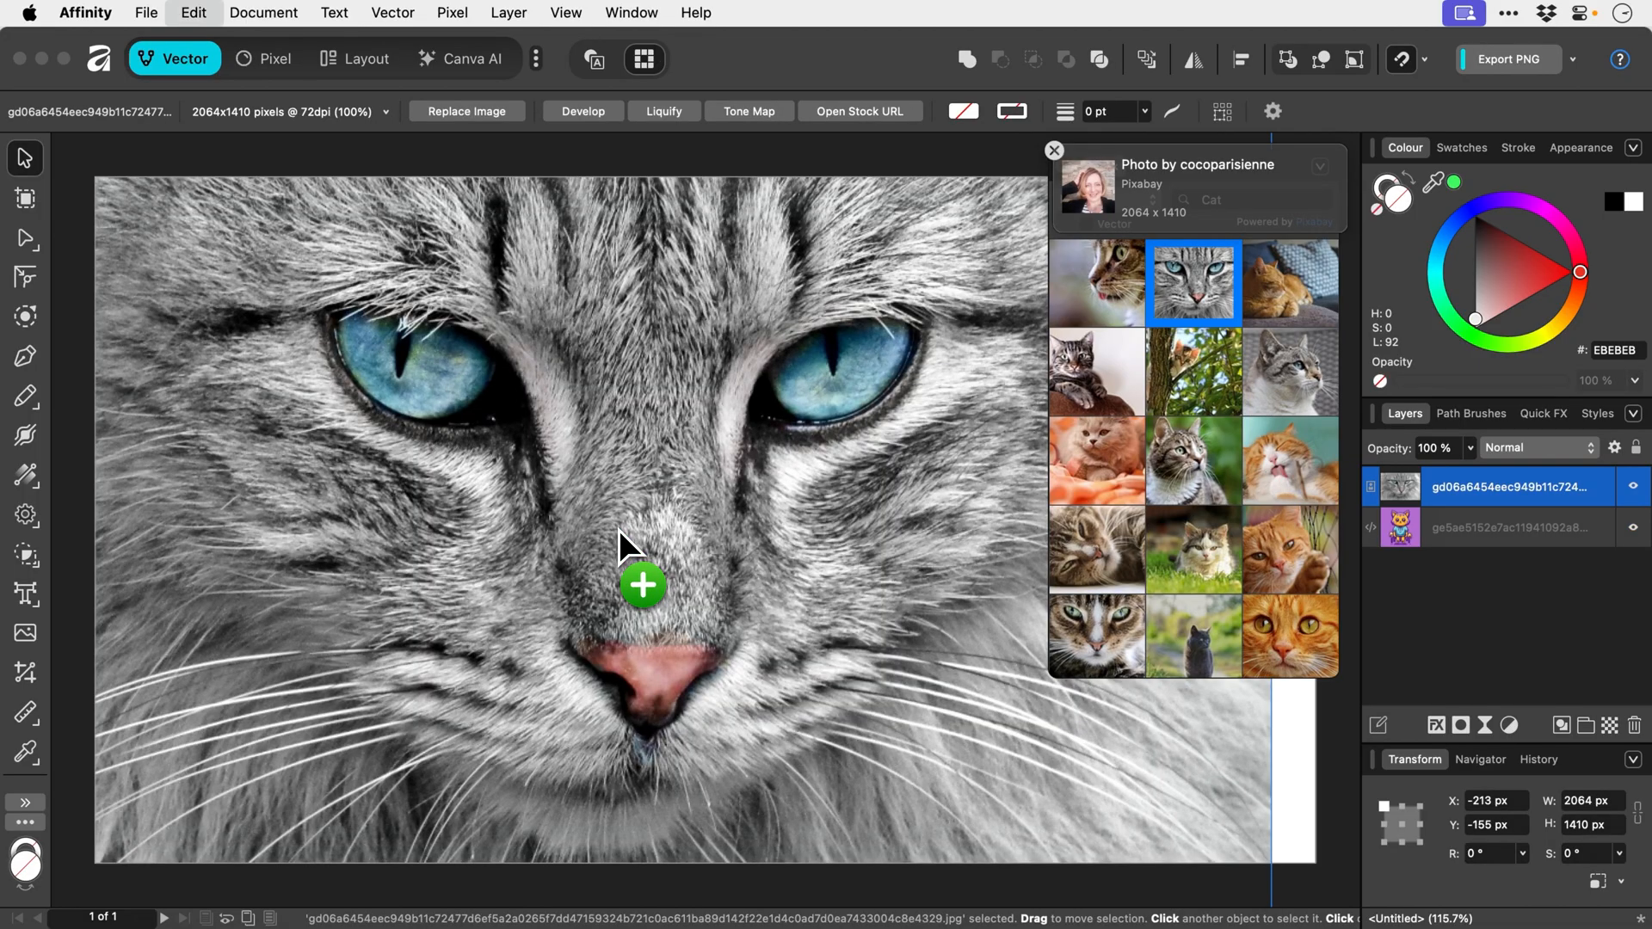
key("super+z")
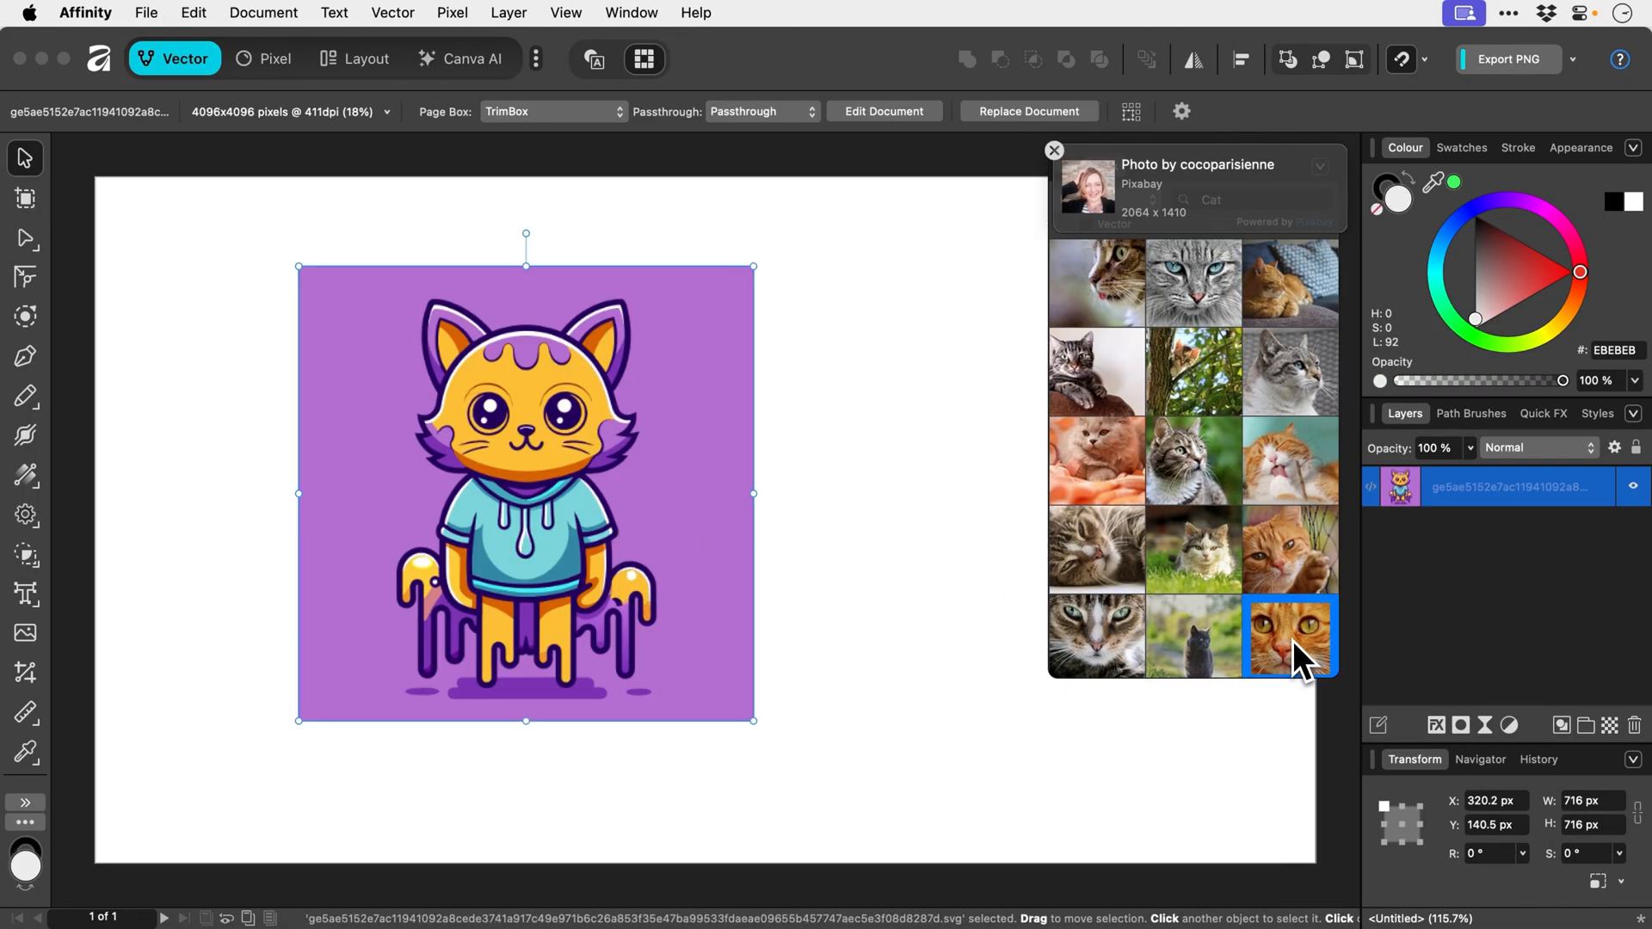
left_click_drag(1289, 635, 648, 500)
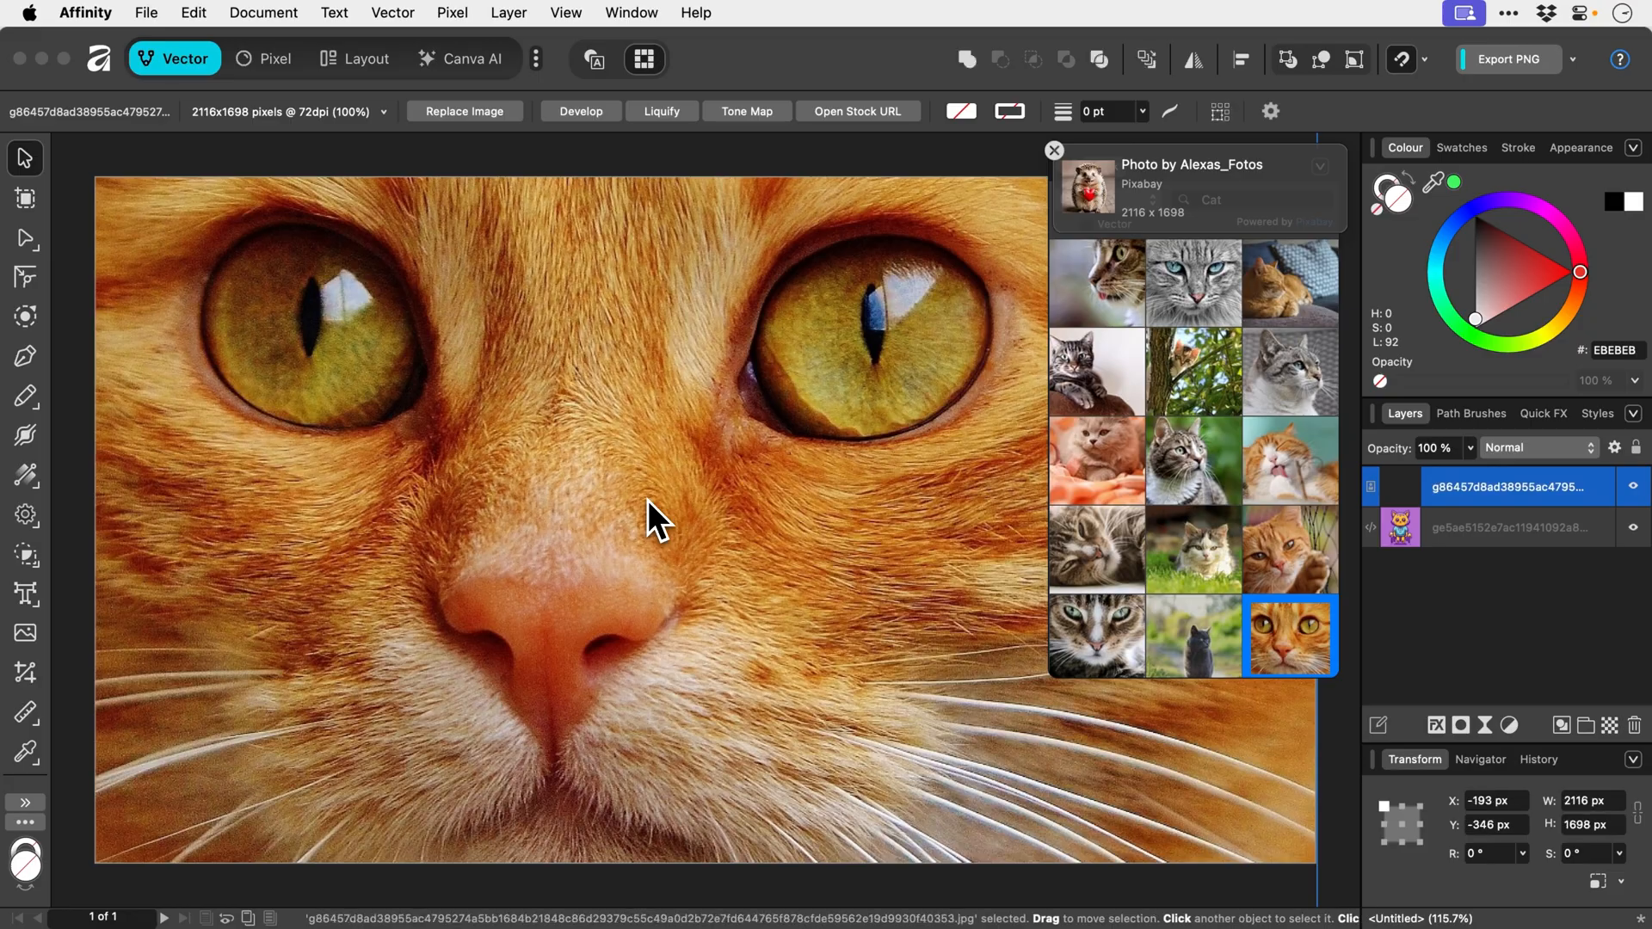